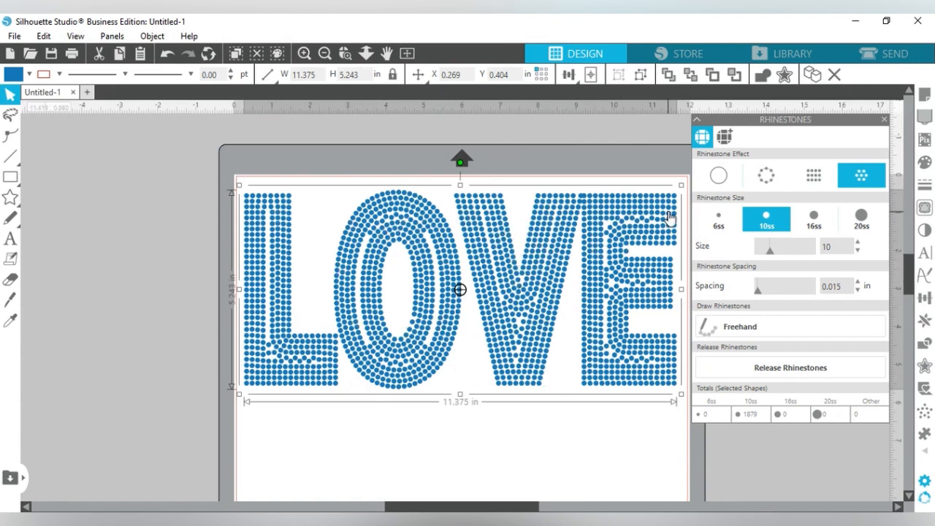
- Move the blue rhinestone LOVE design off the page, to the left of the mat, at about X -12.66 in and Y -1.03 in
left_click(703, 332)
left_click(302, 55)
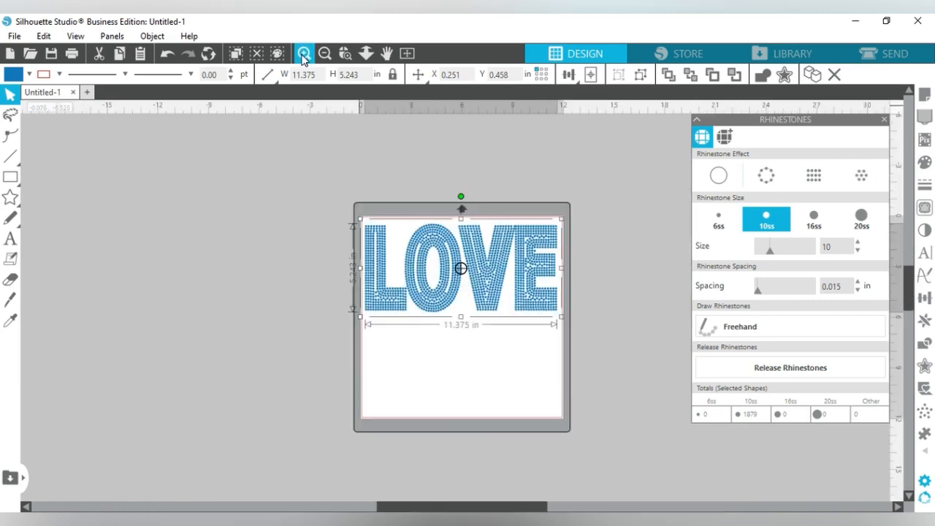
left_click(302, 54)
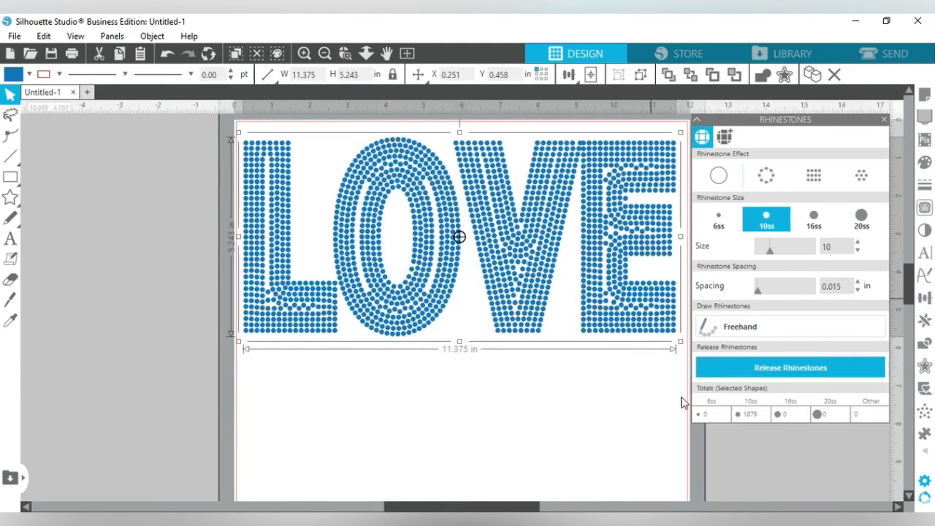
left_click(647, 449)
left_click_drag(539, 240, 9, 268)
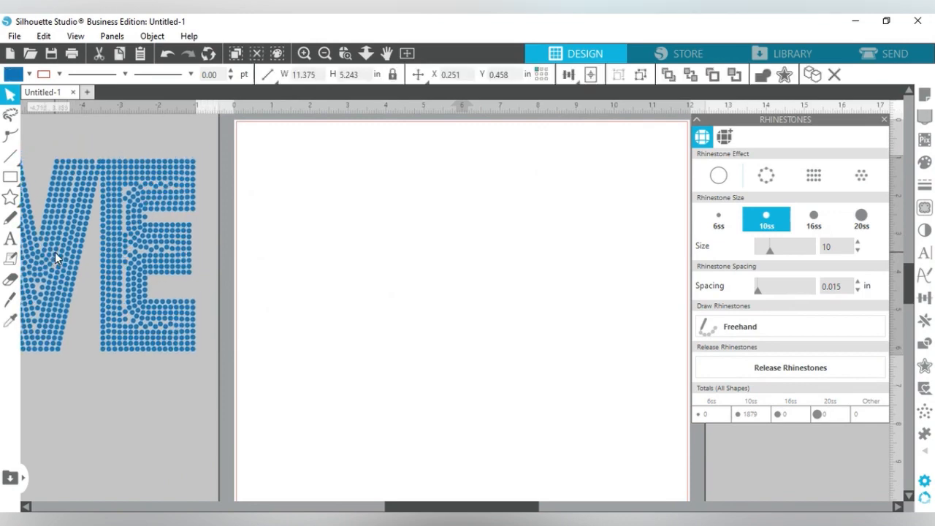
left_click(324, 301)
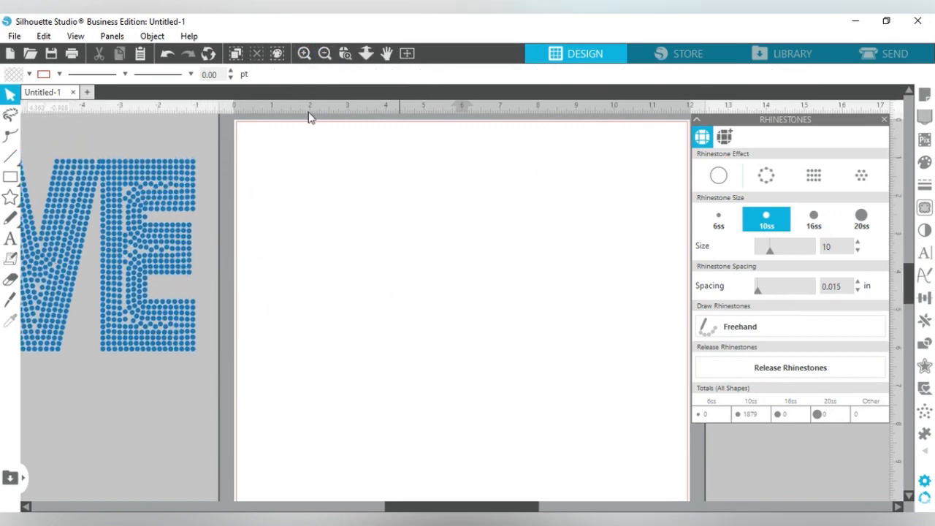
left_click(324, 54)
left_click_drag(217, 253, 249, 202)
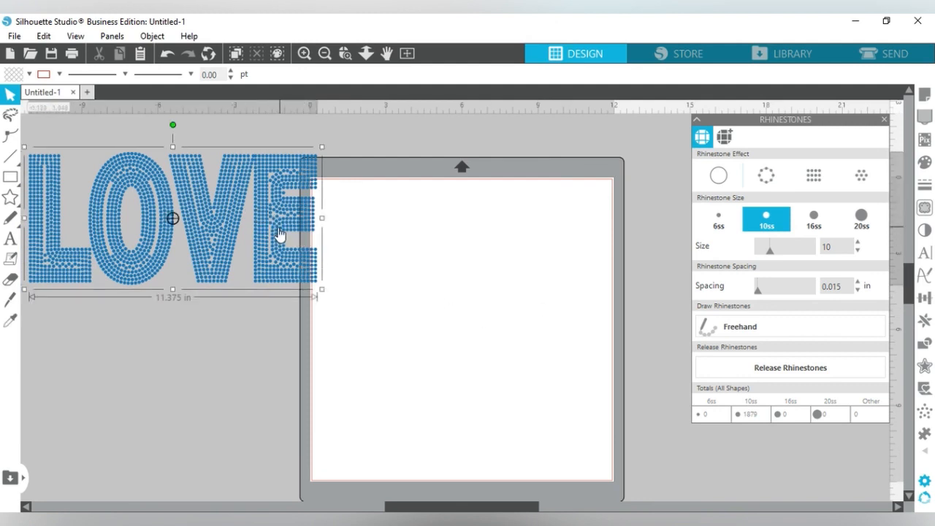
left_click_drag(278, 232, 237, 228)
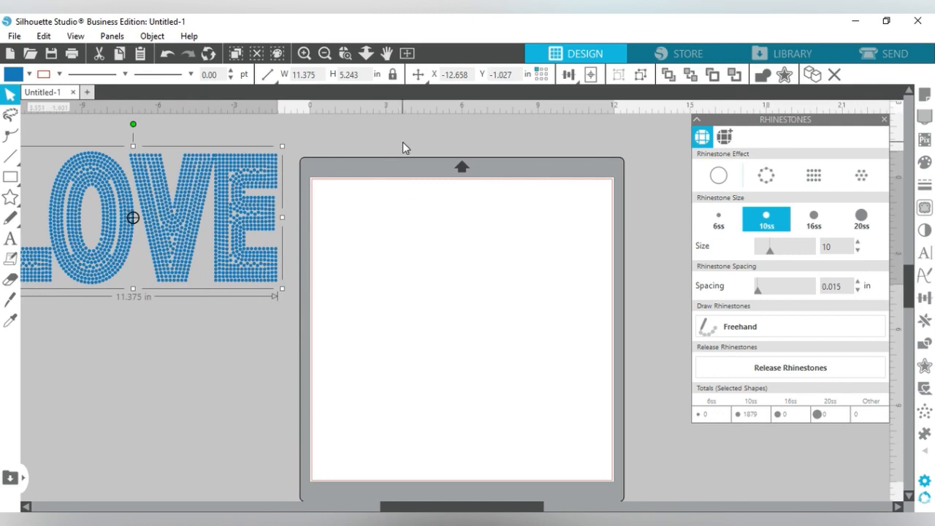
- Add the text LOVE in the upper part of the empty page
left_click(11, 239)
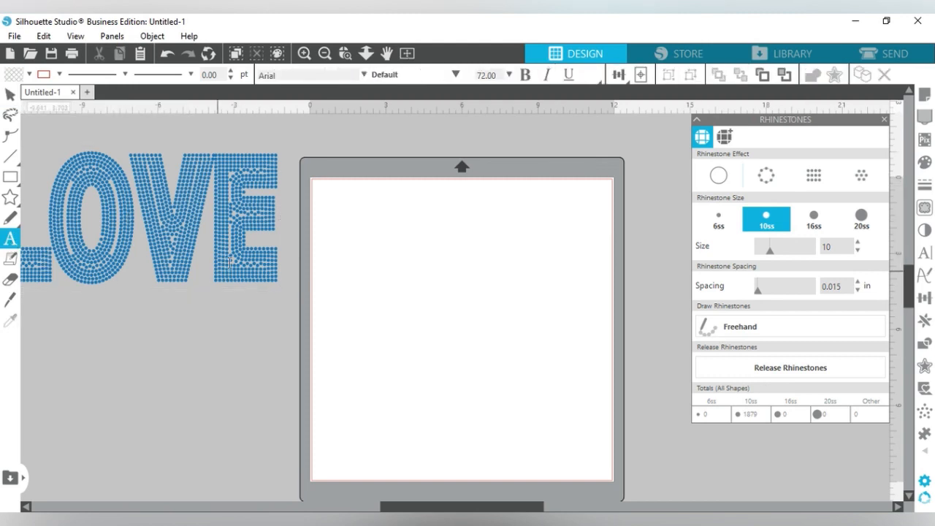
left_click(386, 241)
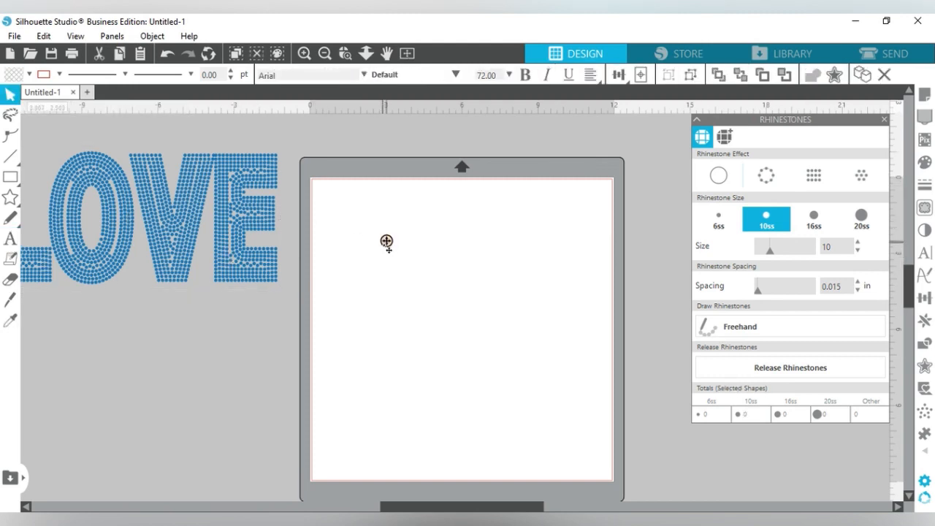
type("LOVE")
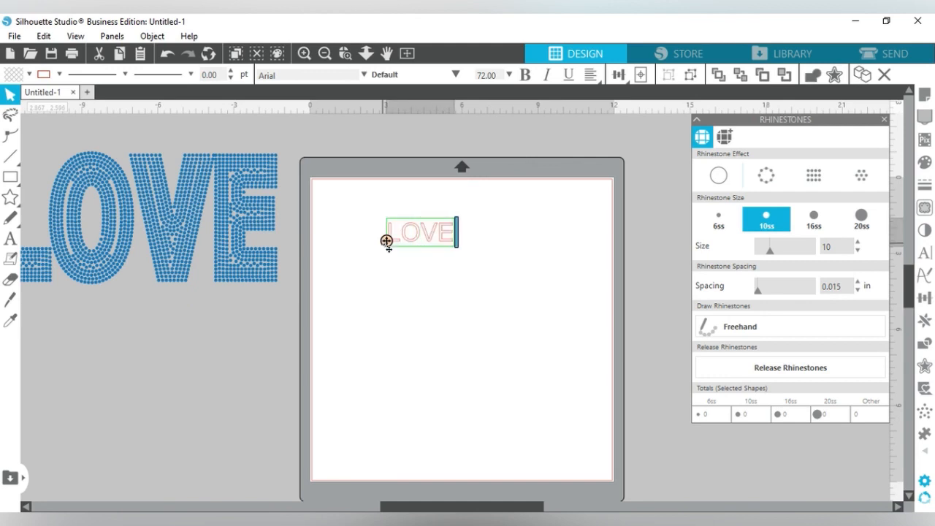
left_click(484, 253)
- Enlarge the LOVE text proportionally across the page to about 10.92 in wide
left_click(427, 237)
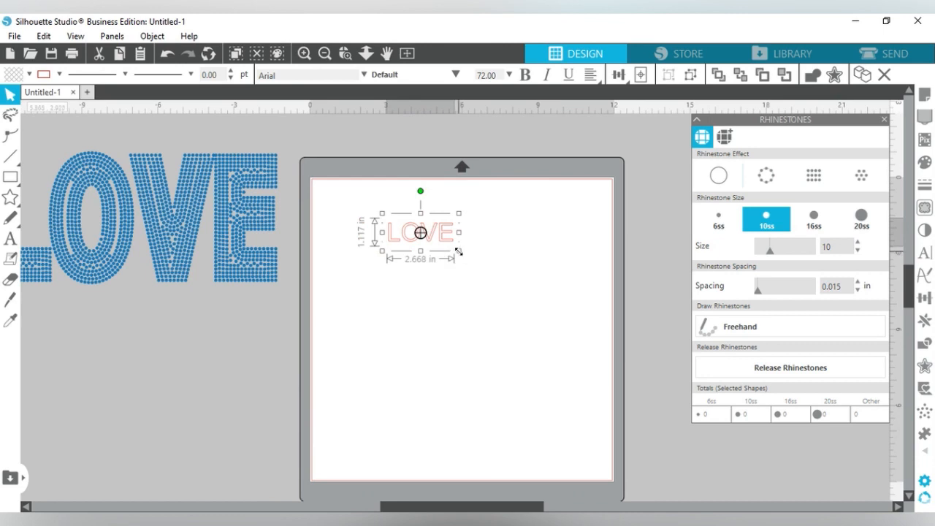
left_click_drag(454, 253, 599, 355)
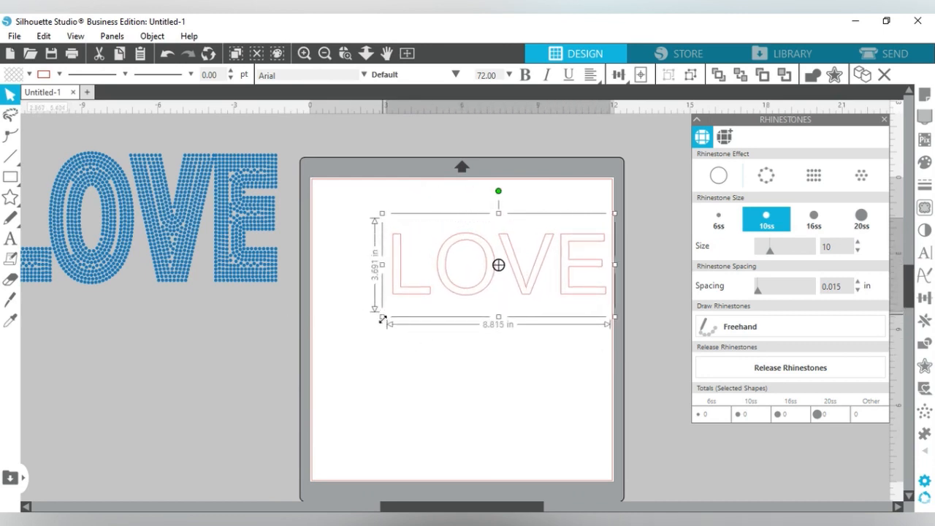
left_click_drag(382, 317, 318, 353)
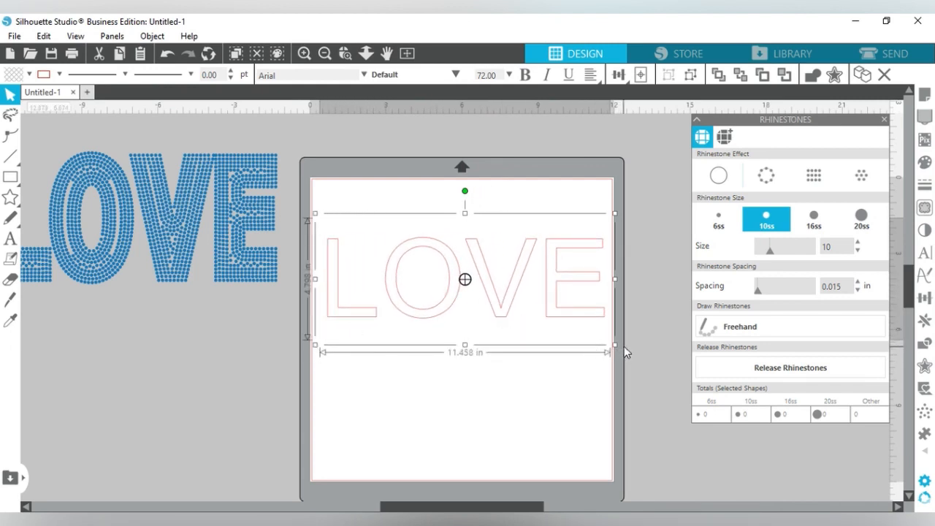
left_click_drag(615, 345, 600, 338)
left_click(517, 293)
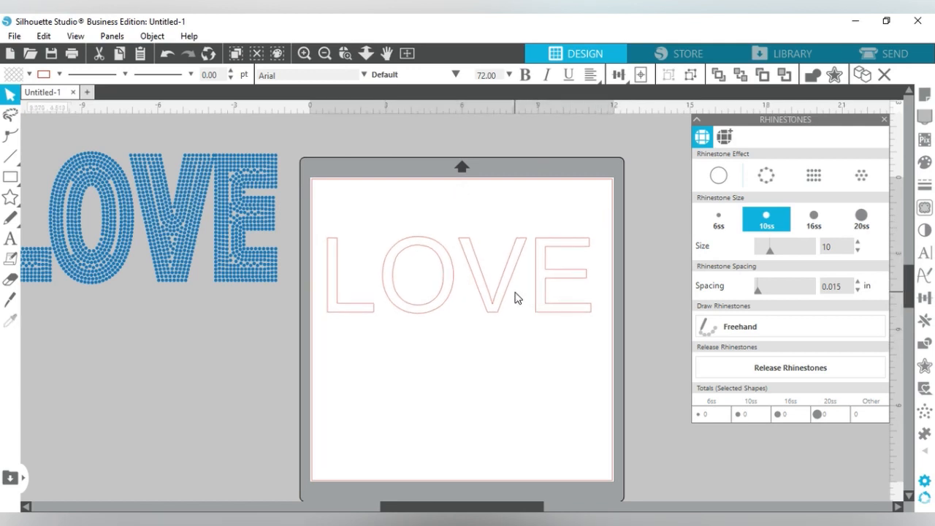
- Change the font of the LOVE text to Fava
left_click(500, 312)
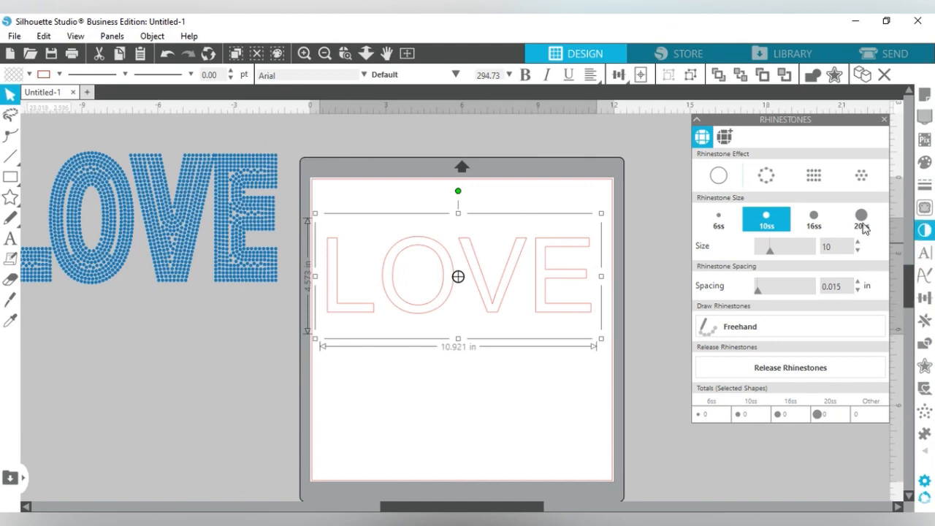
left_click(926, 252)
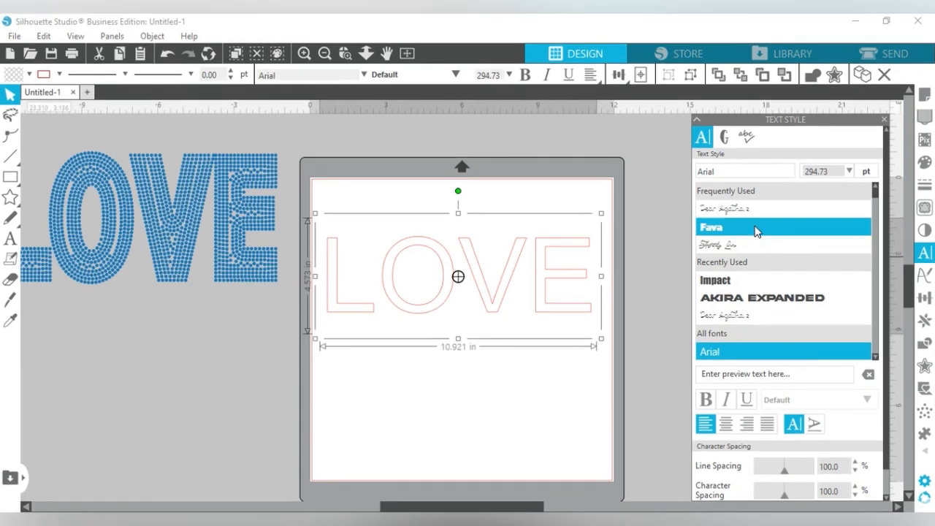
left_click(753, 239)
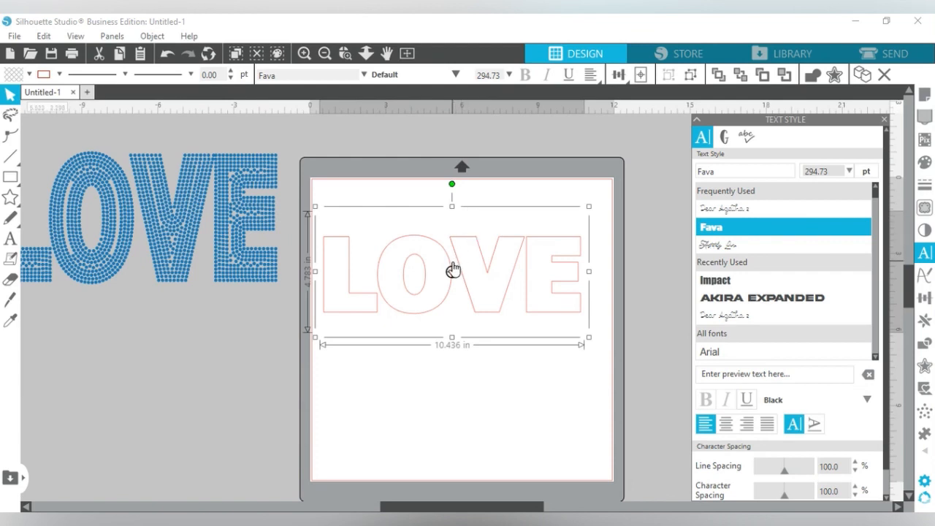
- Ungroup the LOVE text into separate letters and group all four letters again
left_click(153, 38)
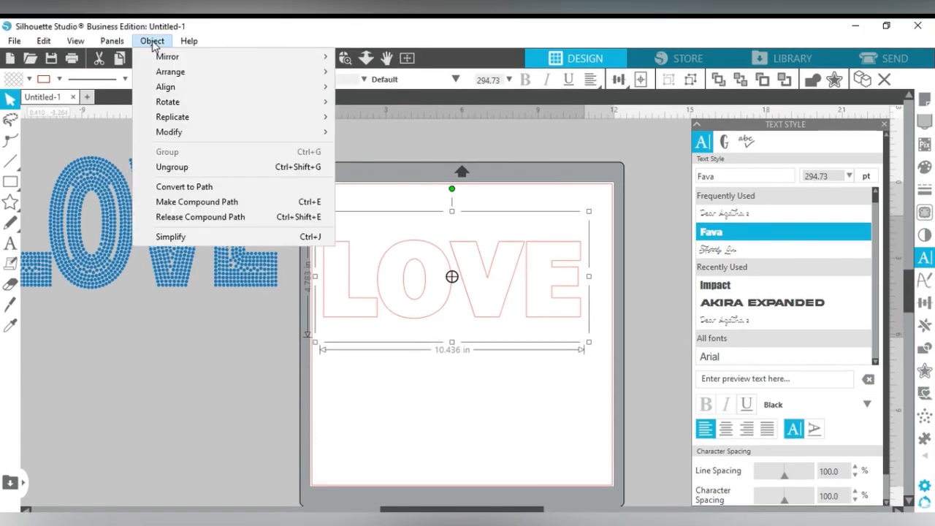
left_click(197, 170)
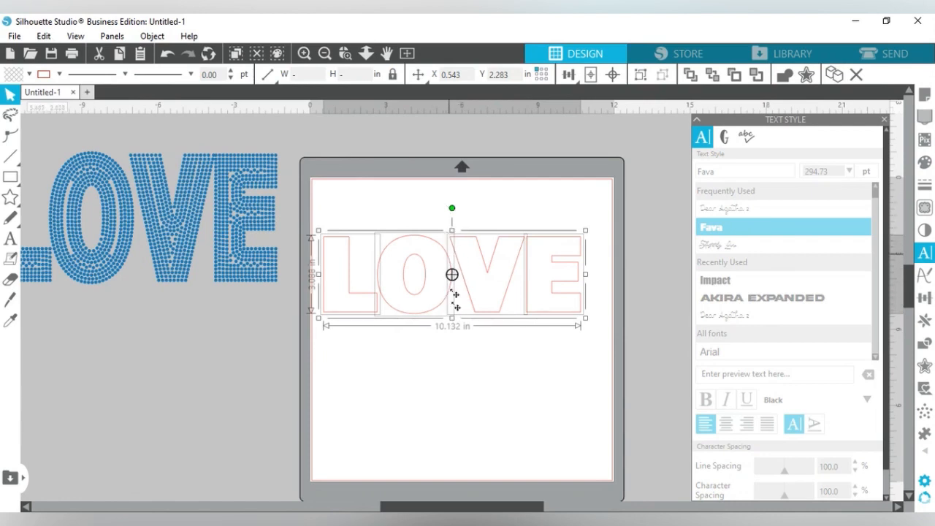
left_click(424, 409)
left_click_drag(314, 211, 597, 349)
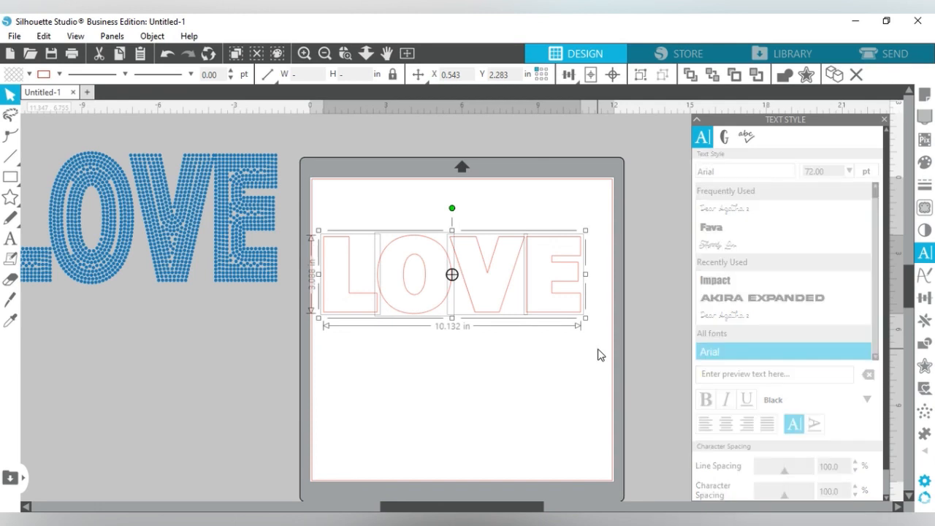
left_click(150, 35)
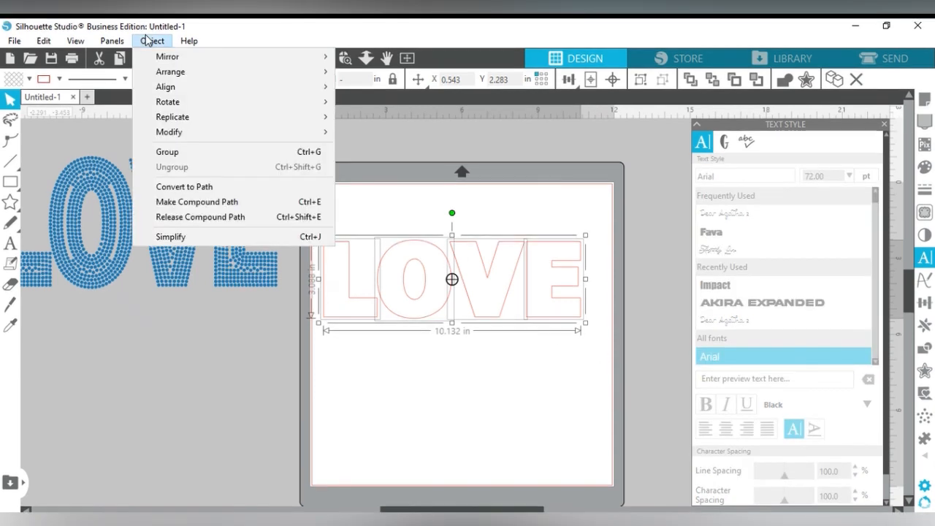
left_click(165, 151)
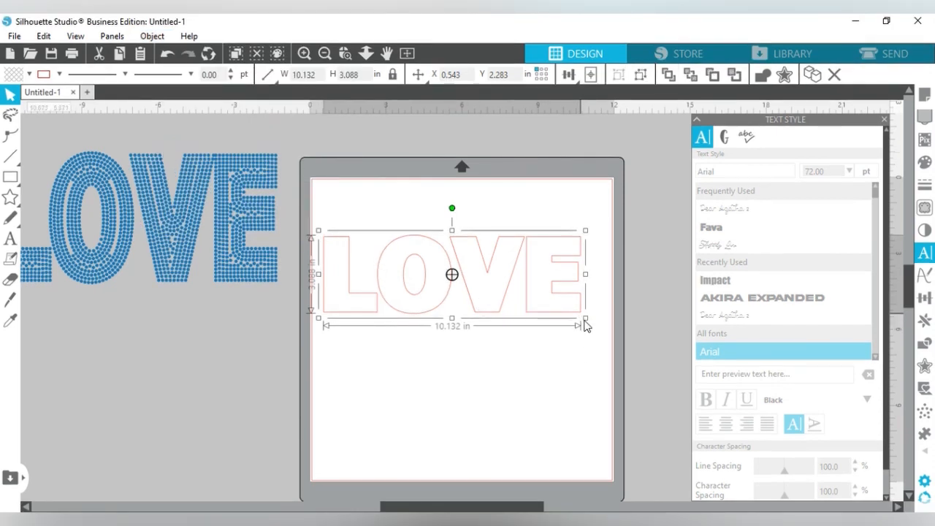
- Stretch the grouped LOVE letters to about 11.15 in wide and 4.85 in high
left_click_drag(582, 320, 605, 329)
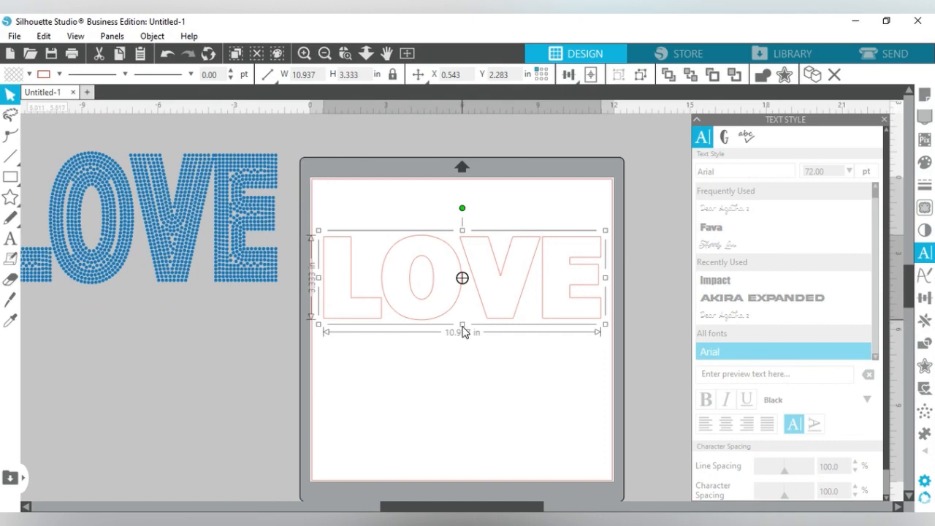
left_click_drag(463, 328, 469, 363)
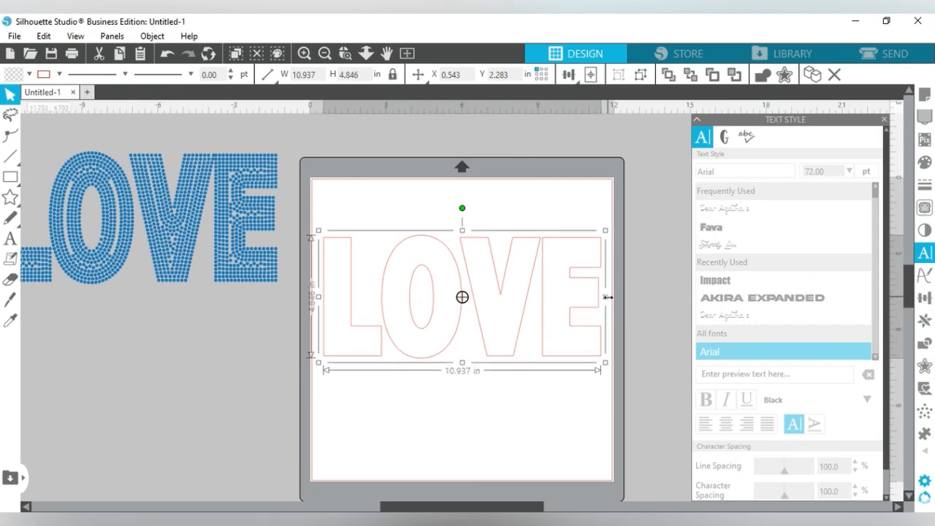
left_click_drag(607, 298, 612, 297)
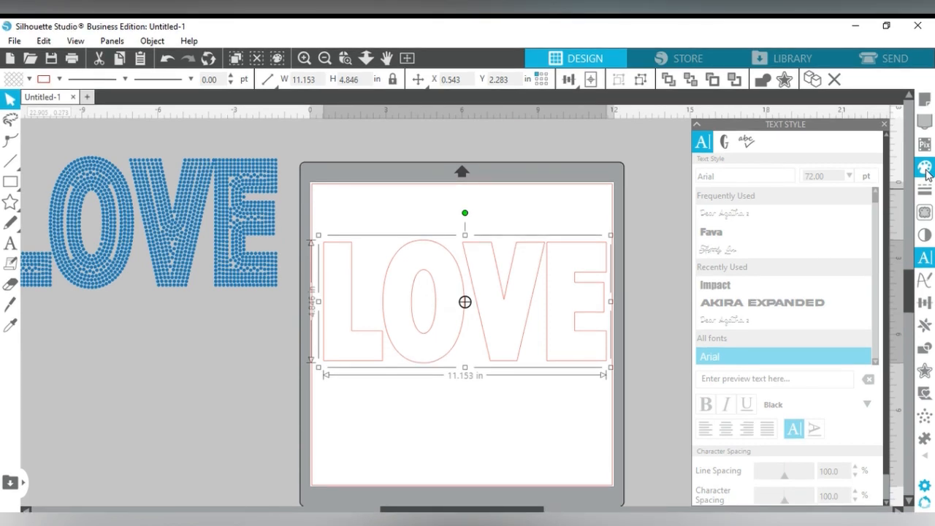
- Fill the LOVE letters with dark pink (B72569) and reposition them on the page at about X 0.41 in and Y 2.19 in
left_click(925, 169)
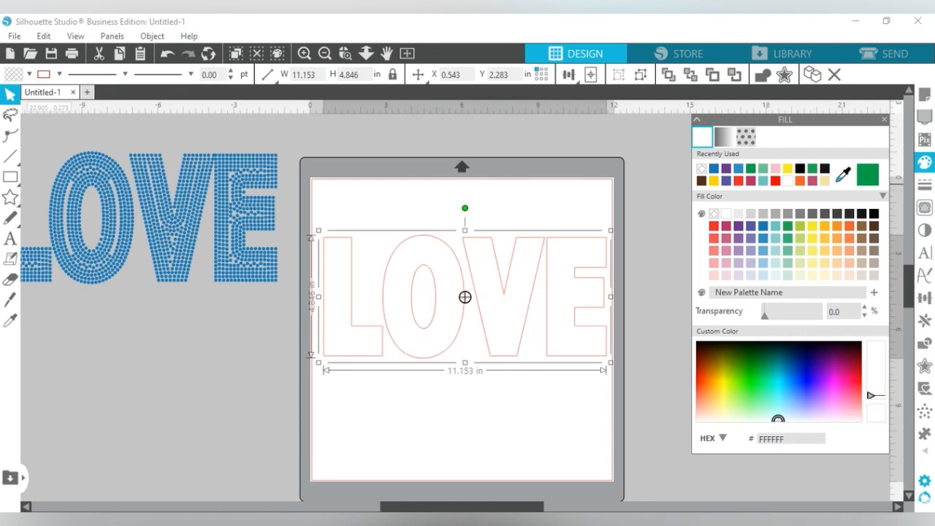
left_click(726, 227)
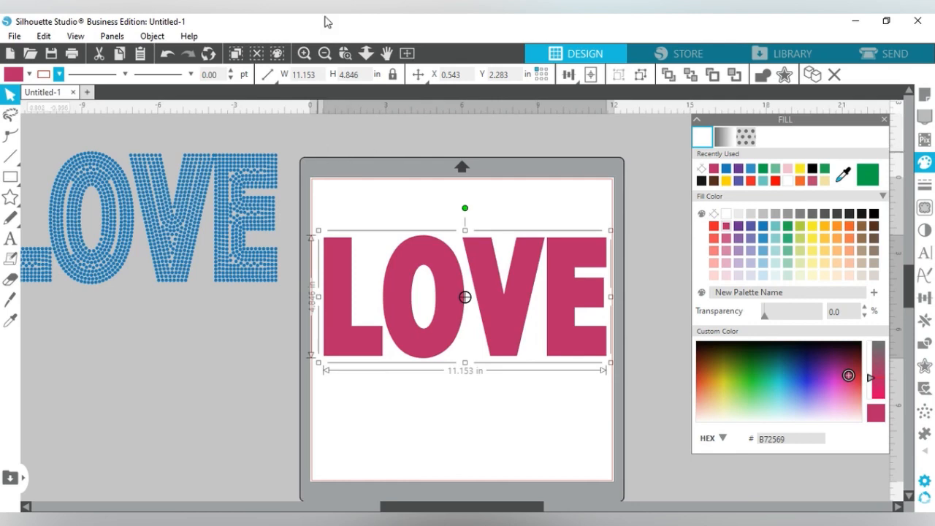
left_click(305, 53)
left_click(305, 53)
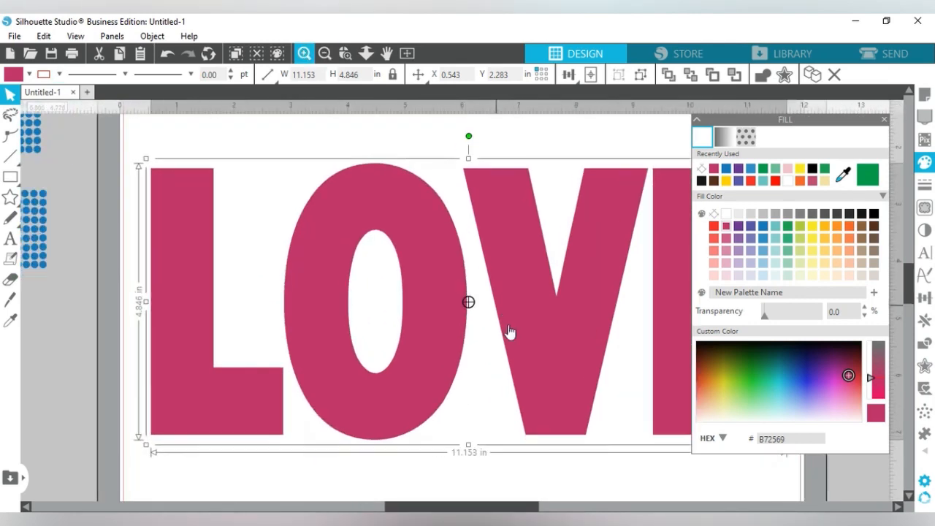
mouse_move(524, 301)
left_mouse_down()
mouse_move(464, 304)
mouse_move(515, 300)
left_mouse_up()
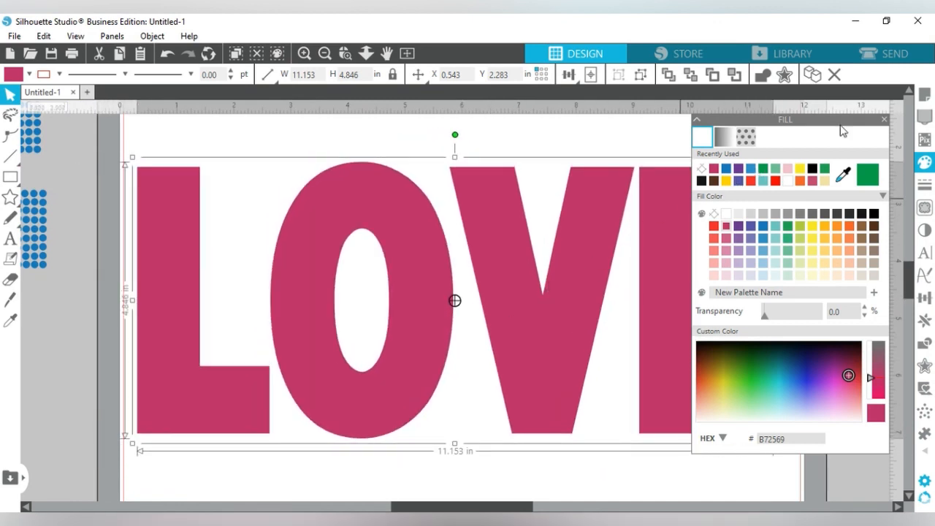
left_click(885, 121)
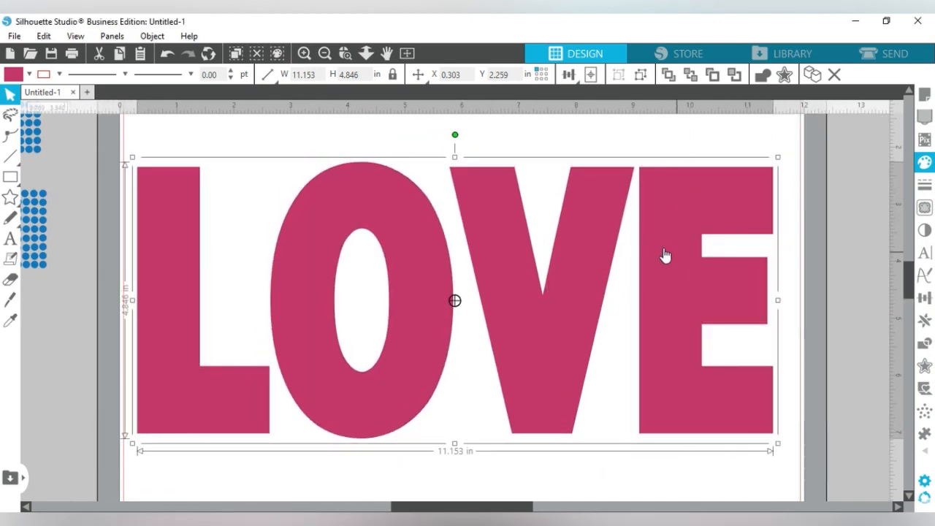
left_click_drag(557, 268, 563, 263)
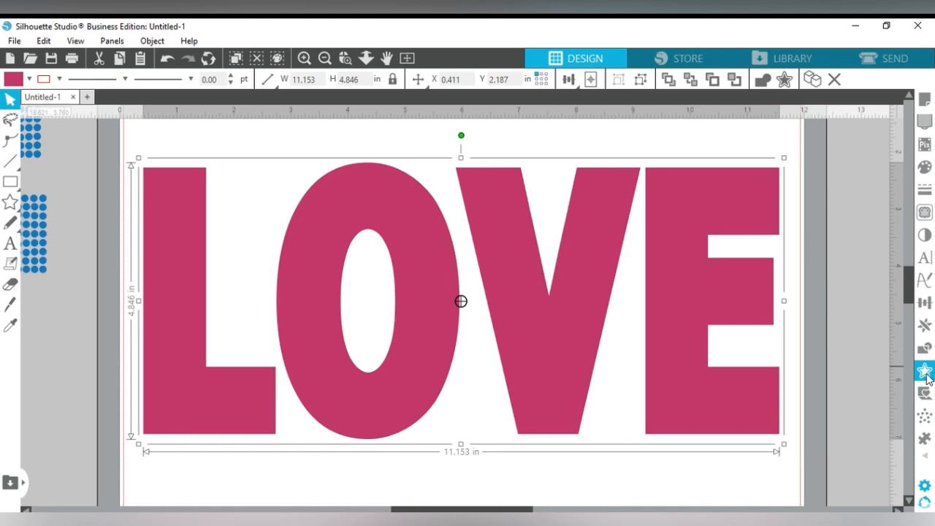
- Try an outward 0.125 in offset around the LOVE letters with both sharp and rounded corners, and an internal offset
left_click(925, 373)
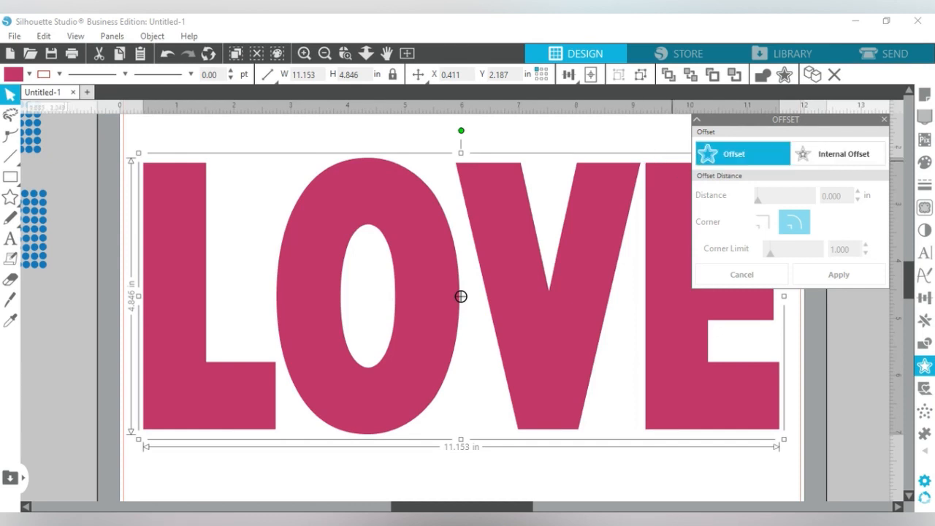
left_click(722, 159)
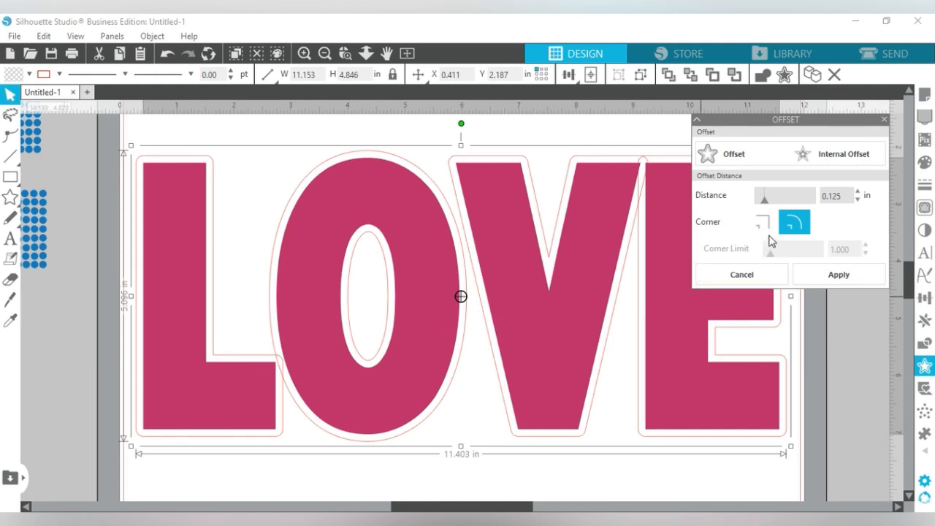
left_click(810, 164)
left_click(767, 225)
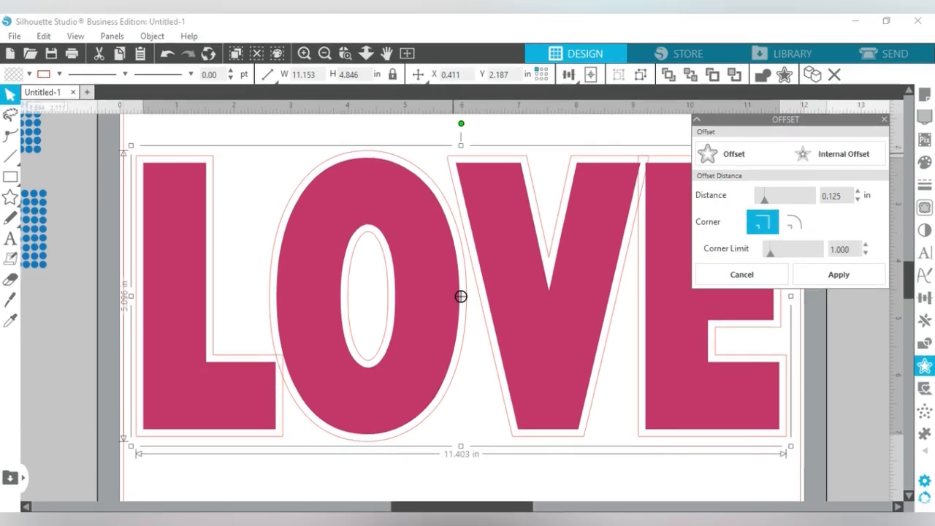
left_click(795, 224)
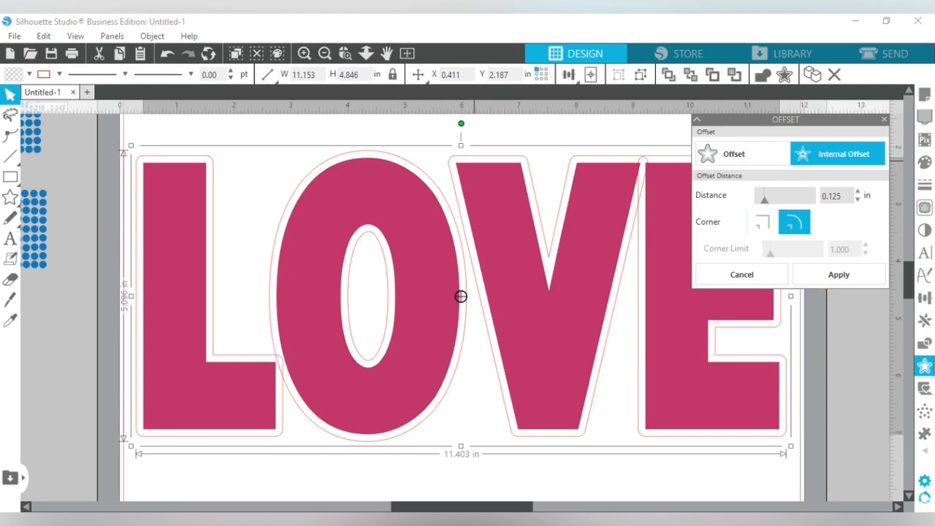
left_click(837, 158)
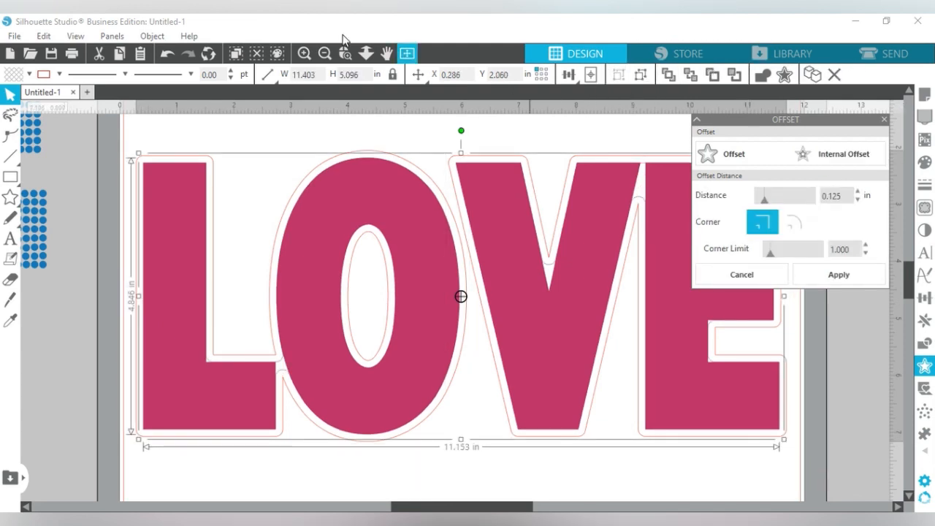
- Undo the trial offsets, leaving only the dark pink LOVE letters
left_click(168, 56)
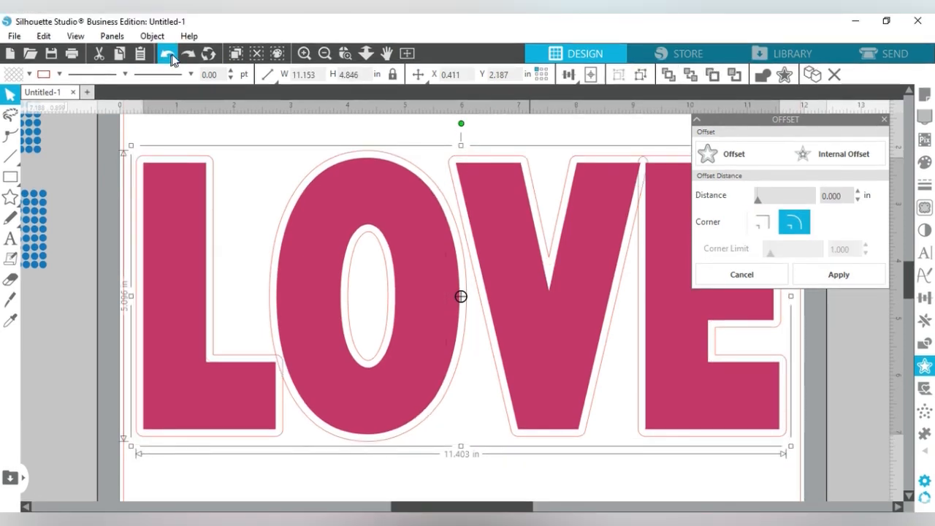
left_click(172, 57)
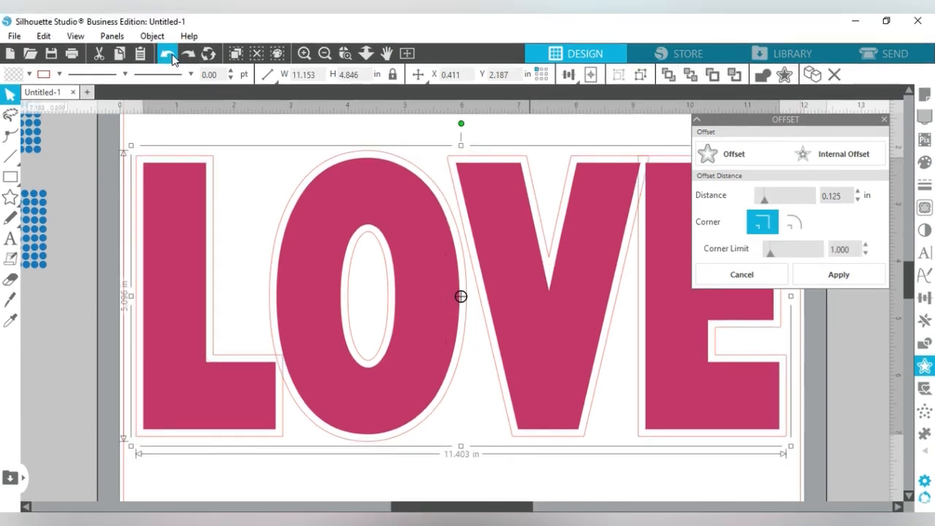
left_click(172, 57)
left_click(172, 57)
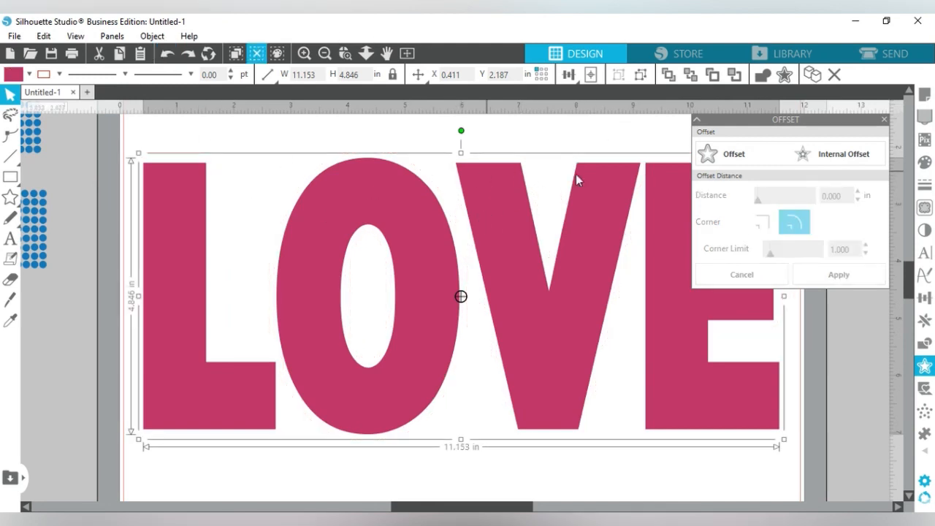
- Create a 0.125 in internal offset of the LOVE letters with sharp corners and inspect the inset outlines up close
left_click(836, 160)
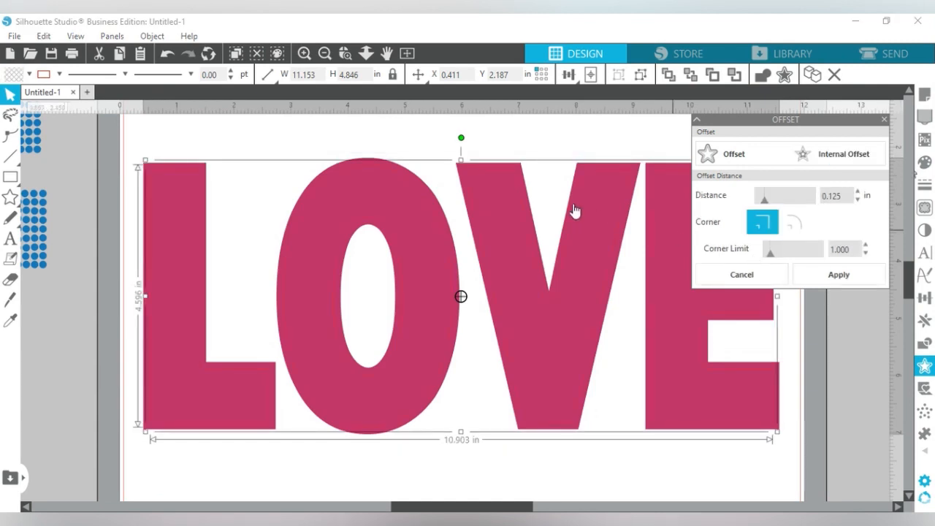
left_click(304, 53)
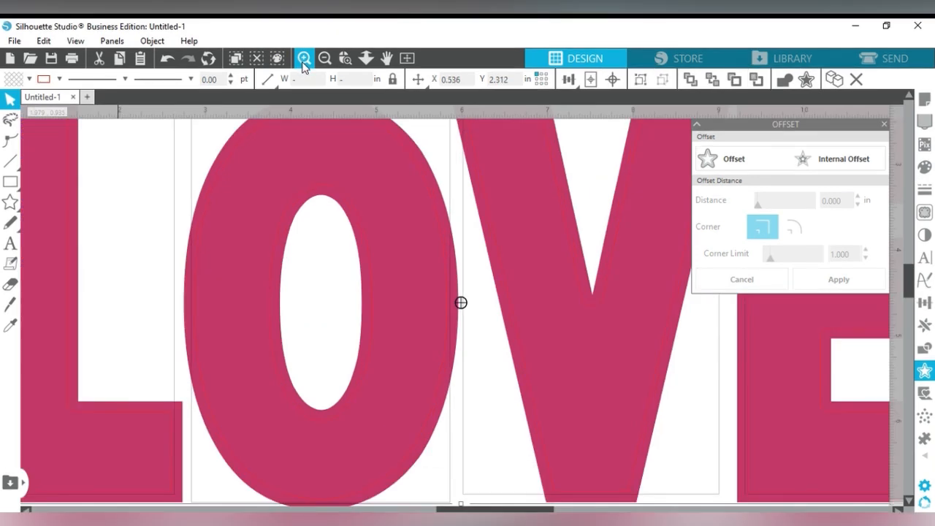
left_click(304, 58)
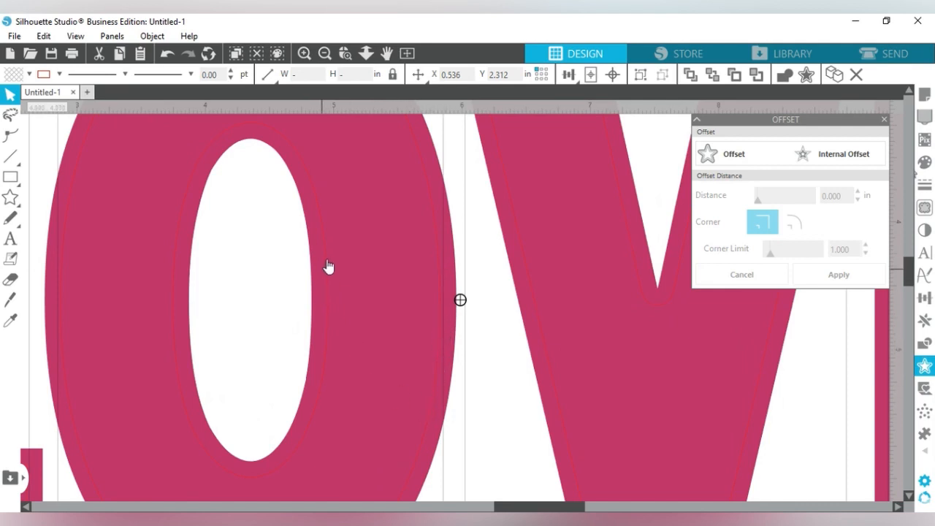
left_click(324, 54)
left_click(325, 56)
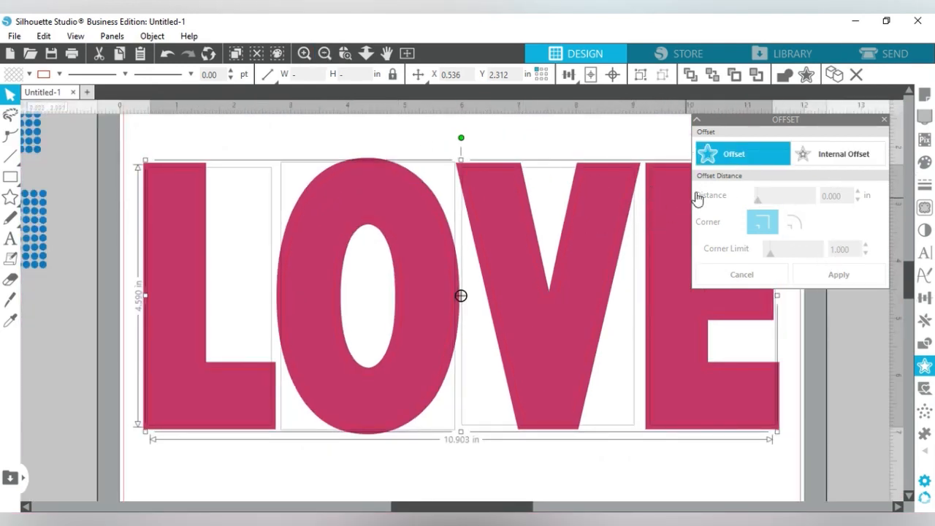
- Try a second internal offset on the inset letters and undo it
left_click(833, 156)
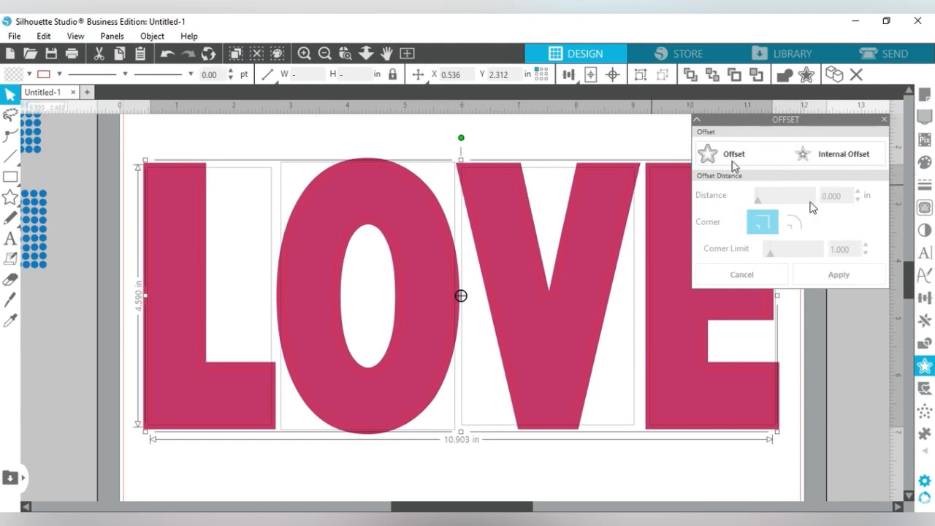
left_click(168, 55)
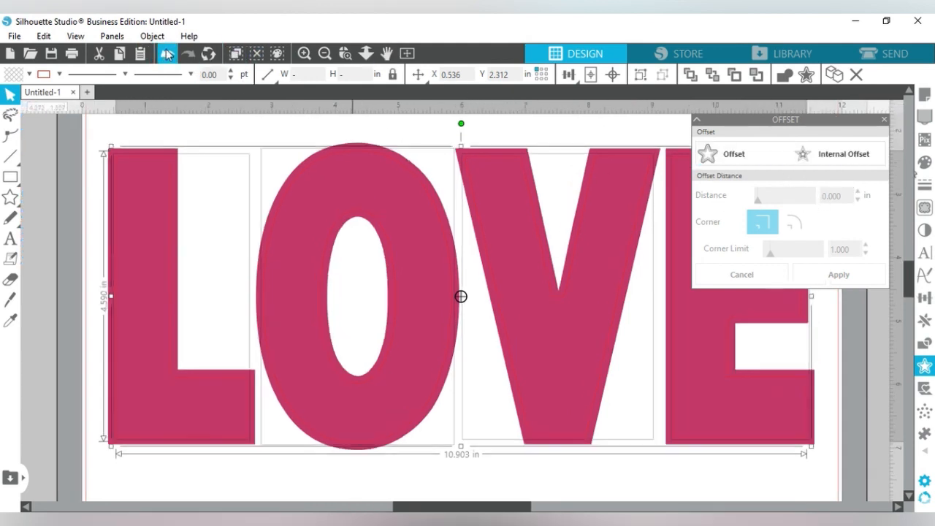
left_click(168, 55)
left_click(168, 55)
left_click(168, 55)
left_click(168, 55)
left_click(167, 54)
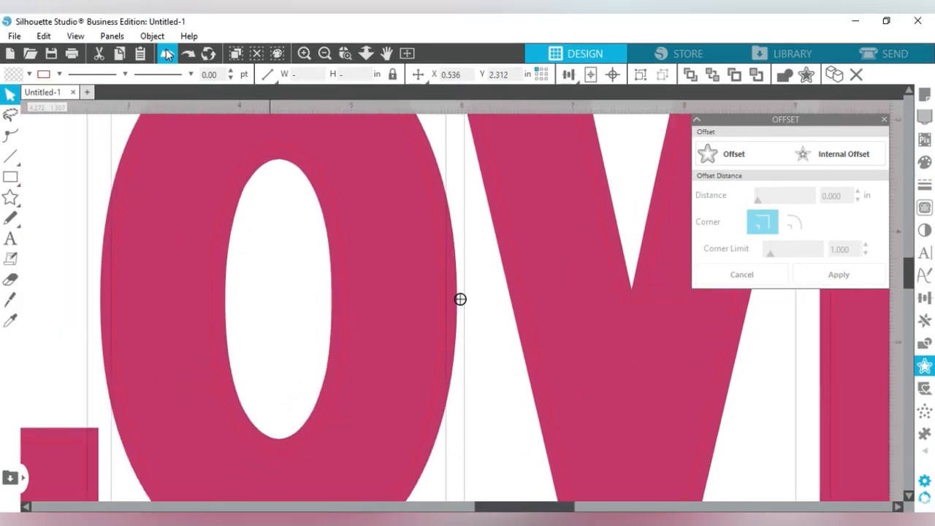
left_click(167, 55)
left_click(167, 55)
left_click(167, 55)
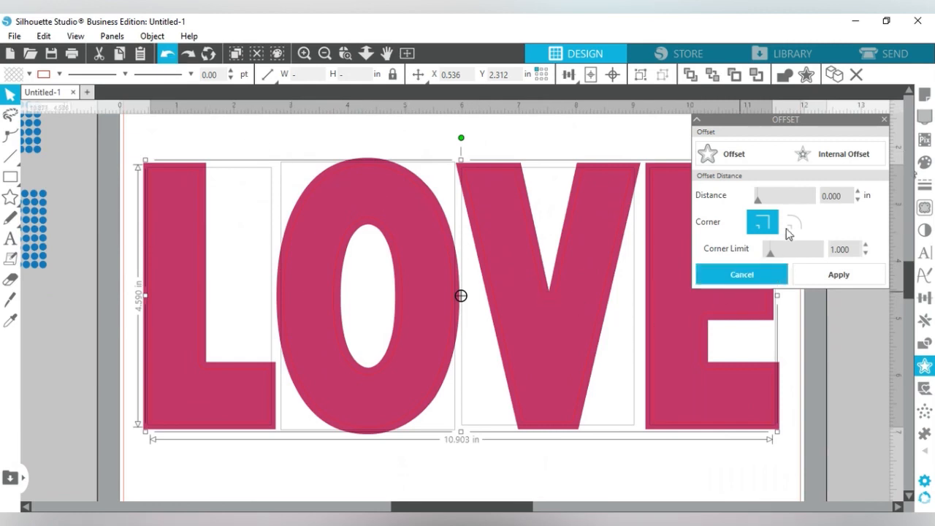
- Apply the internal offset, fill the inset LOVE letters with green, and deselect them
left_click(839, 275)
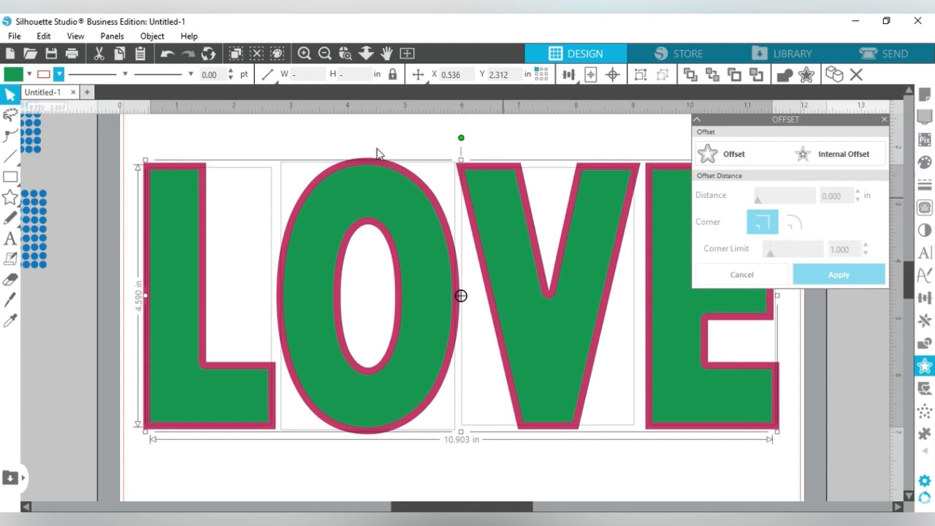
left_click(159, 38)
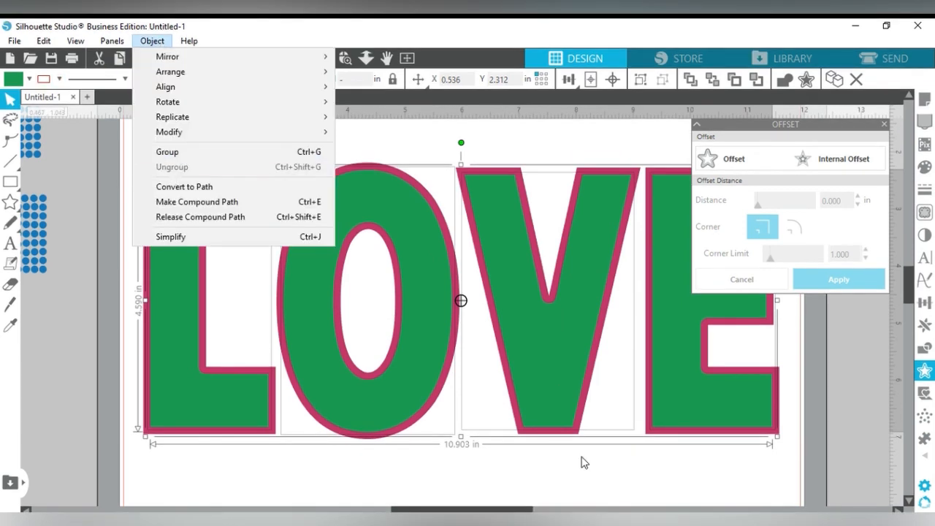
left_click(654, 491)
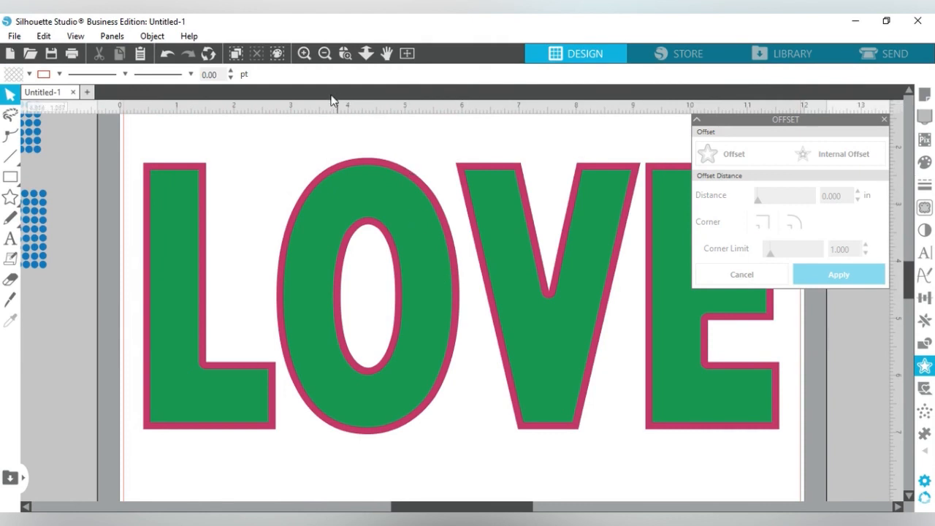
- Try moving the green inset letters L, O, V and E individually down off the pink letters
left_click(325, 59)
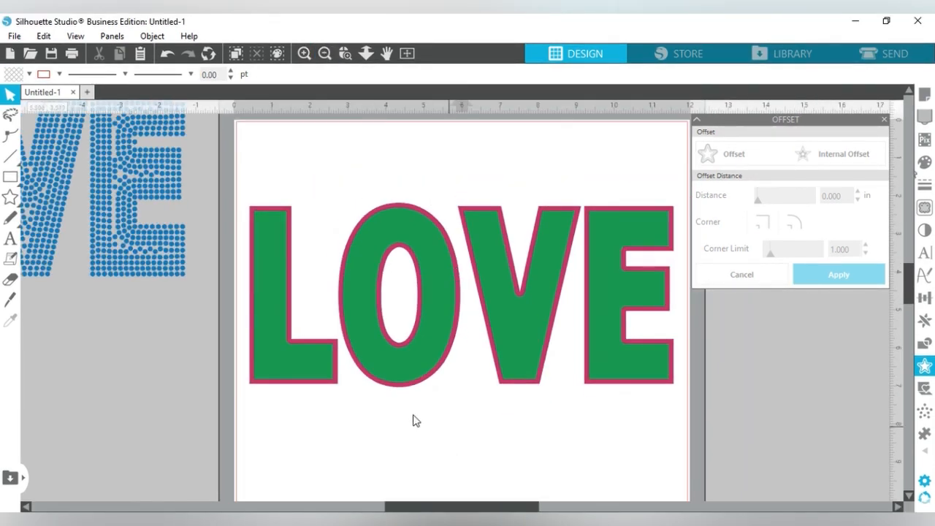
left_click_drag(286, 298, 296, 420)
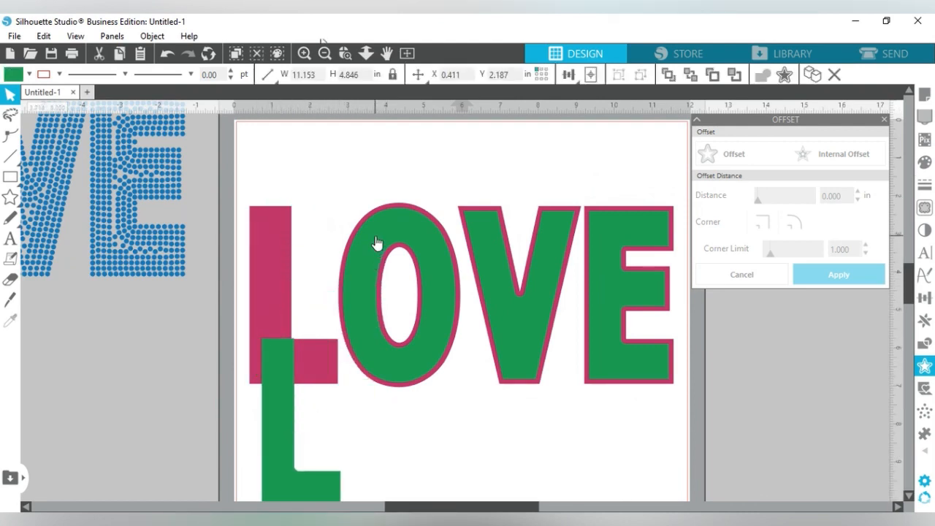
left_click_drag(378, 244, 448, 357)
left_click_drag(511, 278, 552, 358)
left_click_drag(615, 247, 626, 320)
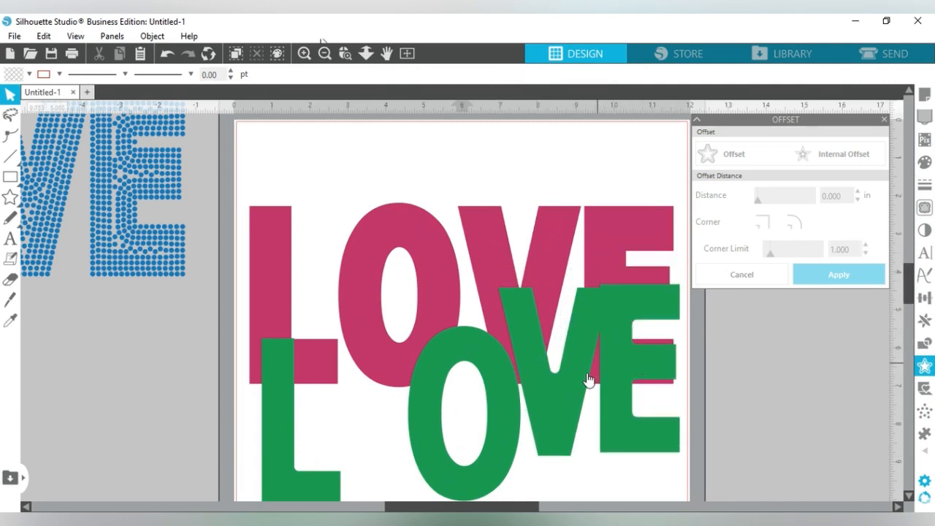
- Undo the moves of the four green letters
left_click(166, 55)
left_click(167, 55)
left_click(166, 56)
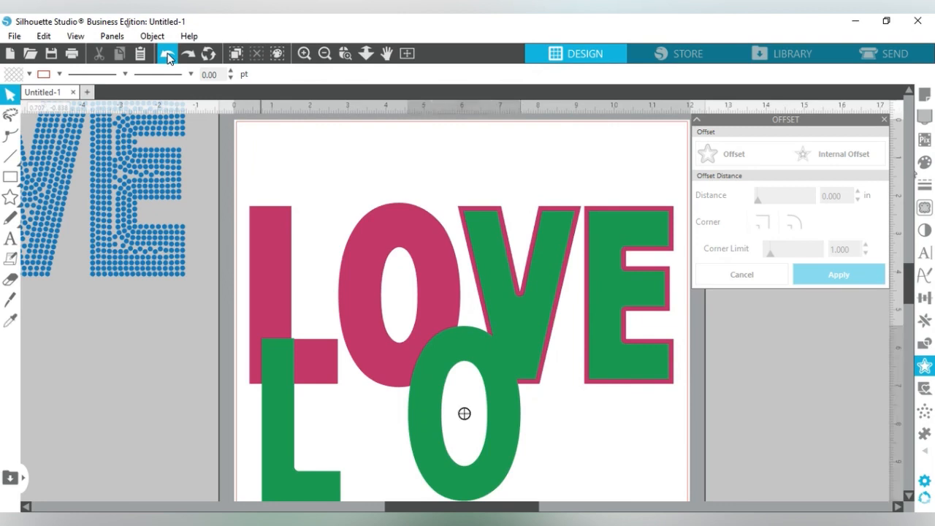
left_click(167, 56)
left_click(167, 55)
left_click(167, 56)
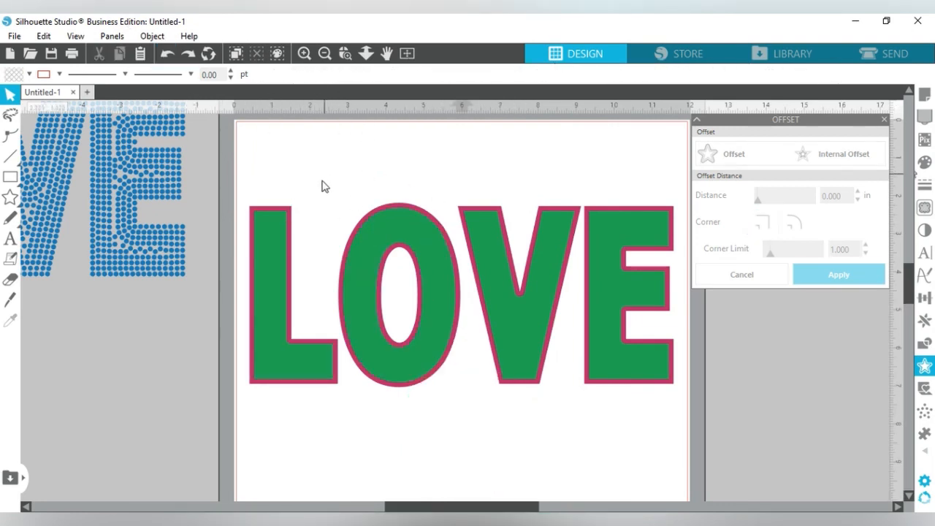
- Group the four green inset letters, keeping them centered inside the pink LOVE letters
left_click(270, 268)
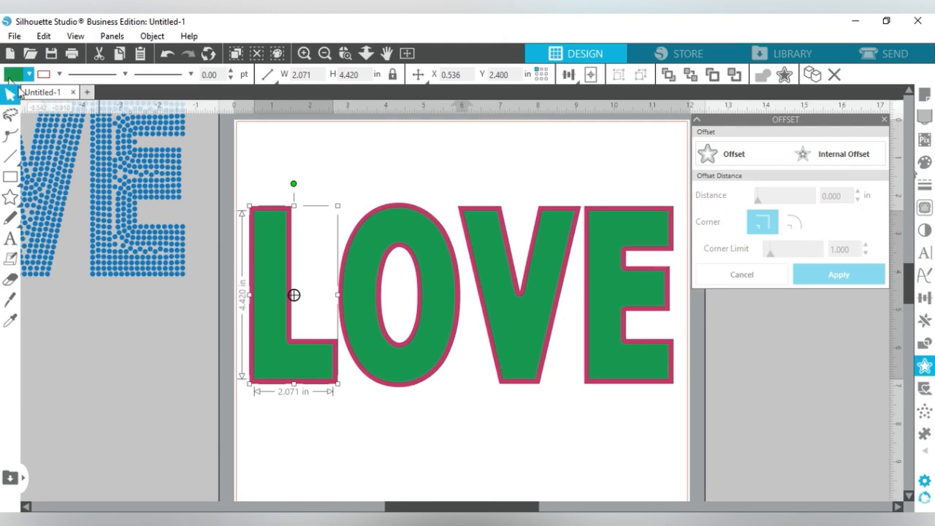
left_click(406, 231, "shift")
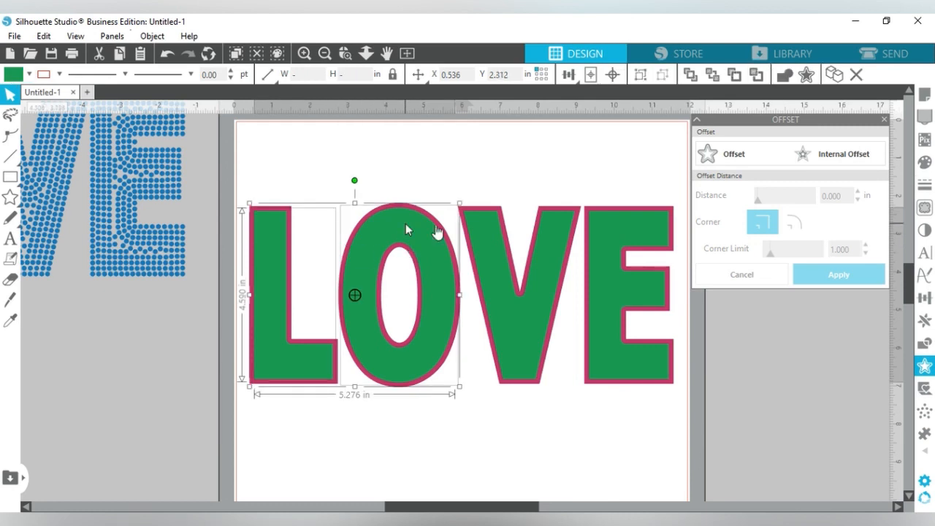
left_click(487, 236, "shift")
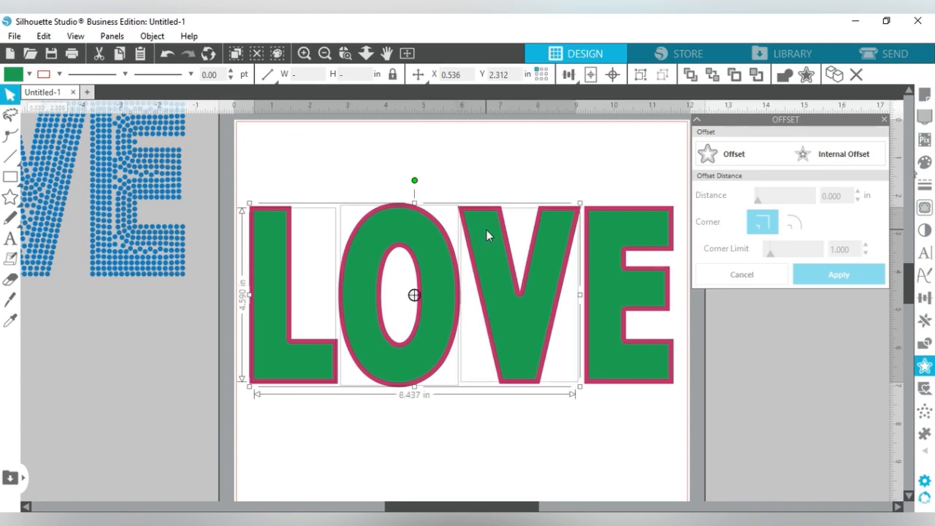
left_click(608, 240, "shift")
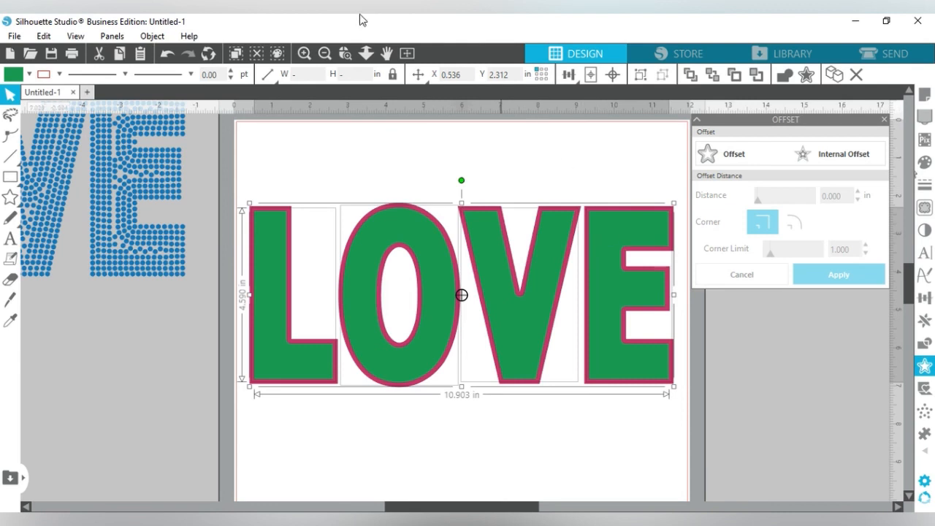
left_click(154, 37)
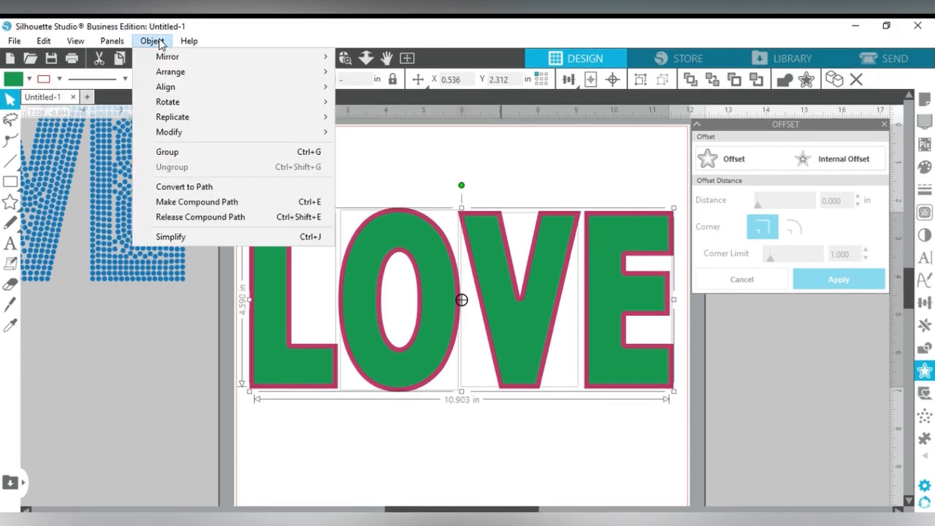
left_click(203, 153)
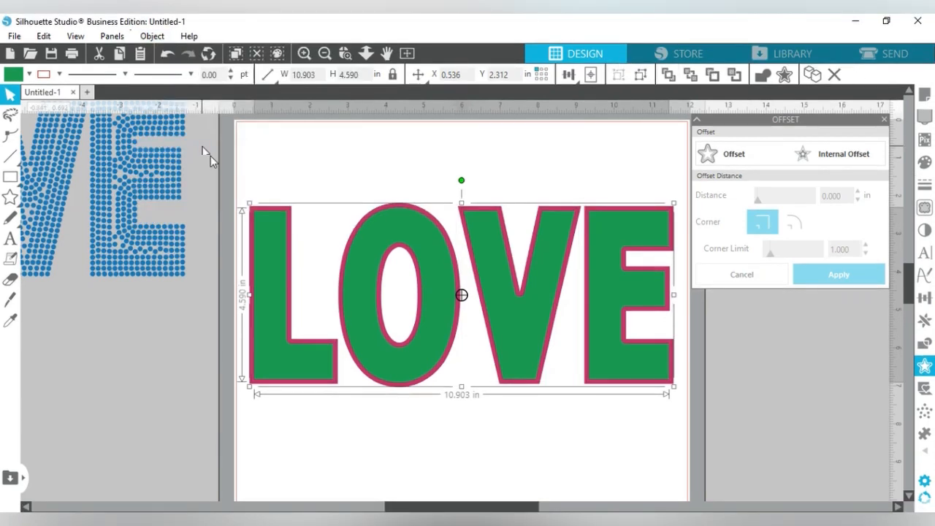
mouse_move(429, 271)
left_mouse_down()
mouse_move(439, 353)
mouse_move(391, 410)
mouse_move(461, 329)
mouse_move(423, 258)
mouse_move(415, 272)
mouse_move(445, 273)
mouse_move(430, 263)
left_mouse_up()
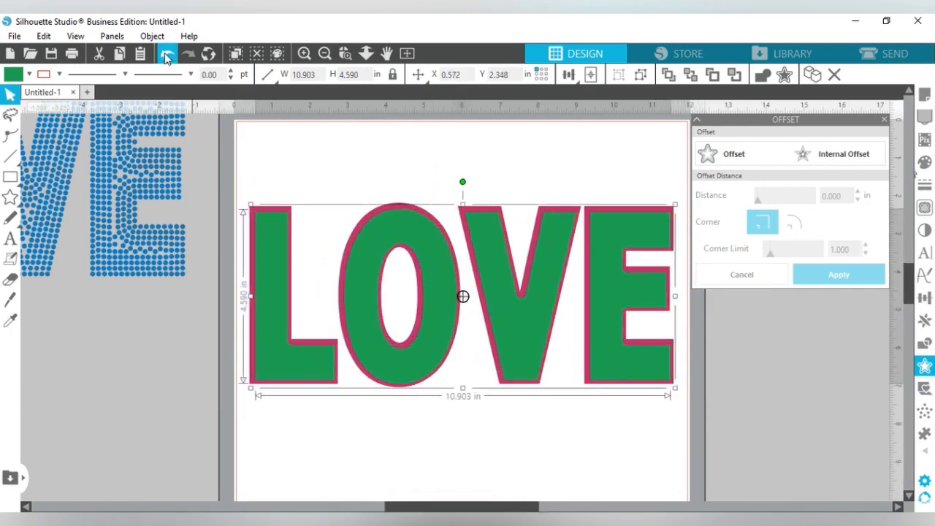
left_click(167, 57)
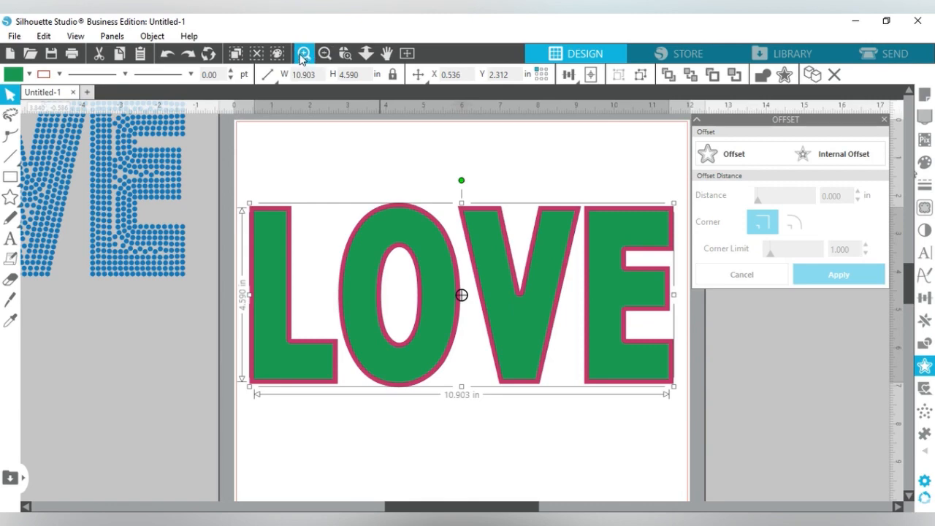
- Bring the blue rhinestone LOVE below the green letters for comparison and move it back off the page
left_click(325, 56)
left_click(325, 57)
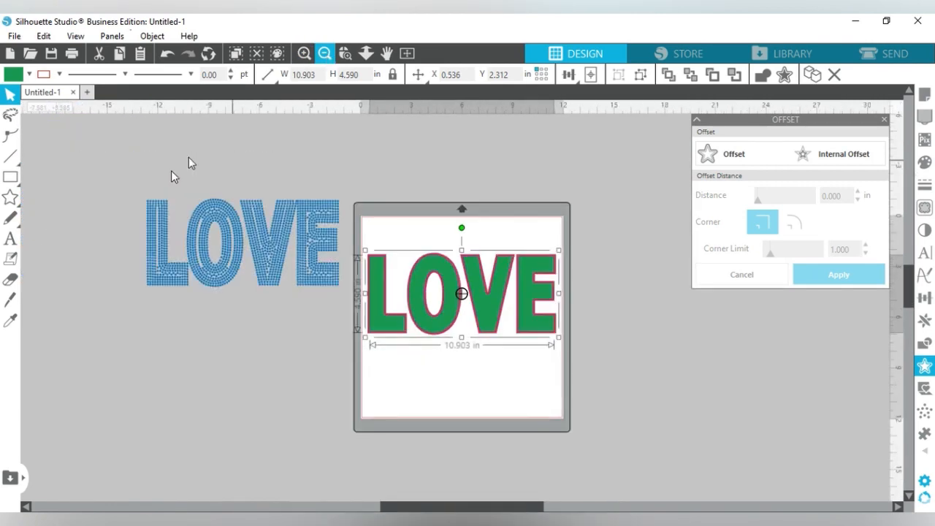
left_click_drag(244, 277, 473, 397)
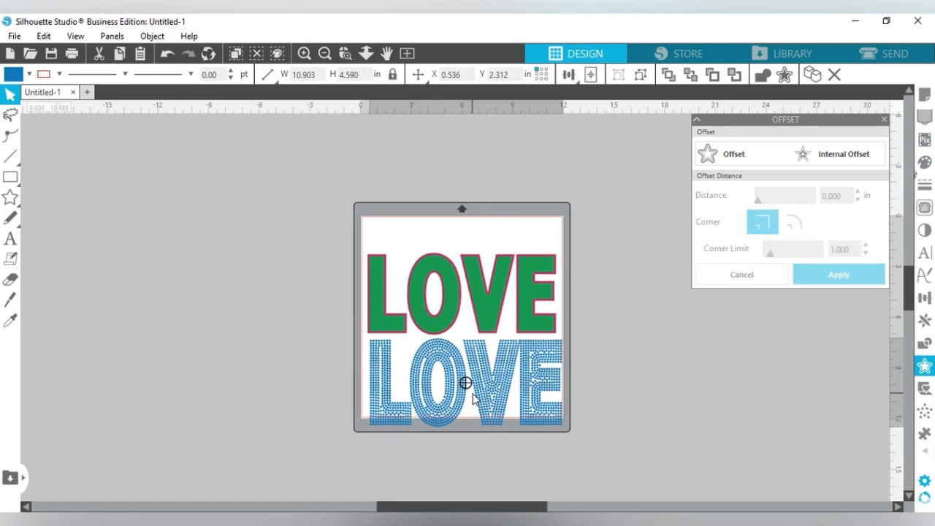
left_click_drag(472, 396, 206, 208)
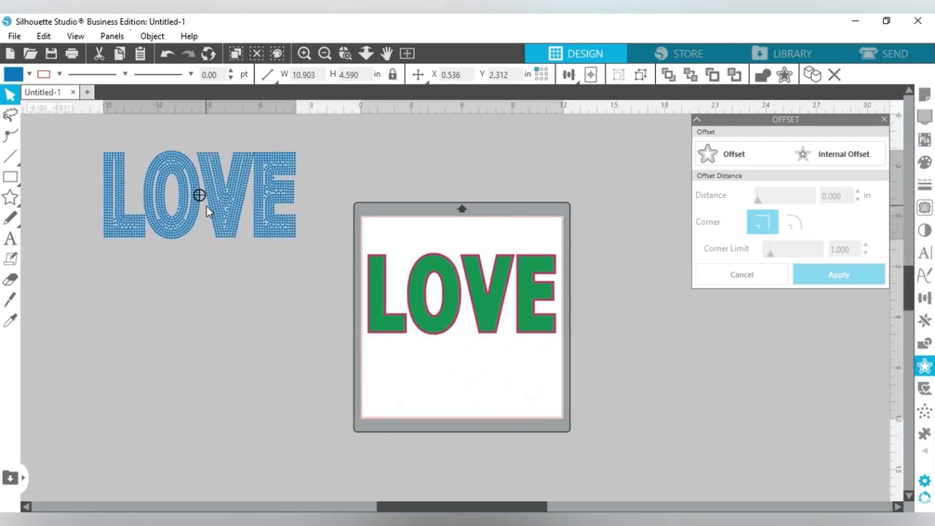
- Close the Offset settings and open the Rhinestones settings for the LOVE letters
left_click(317, 317)
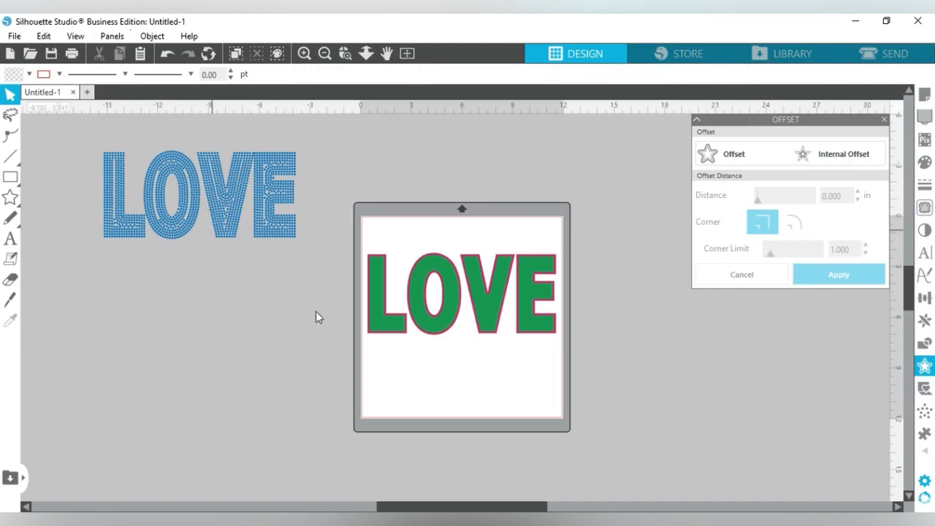
left_click(304, 54)
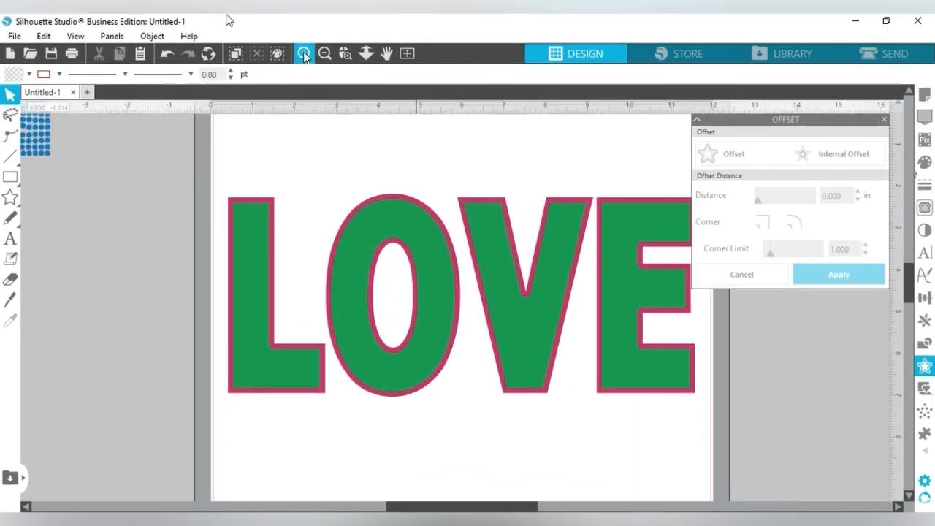
left_click(303, 54)
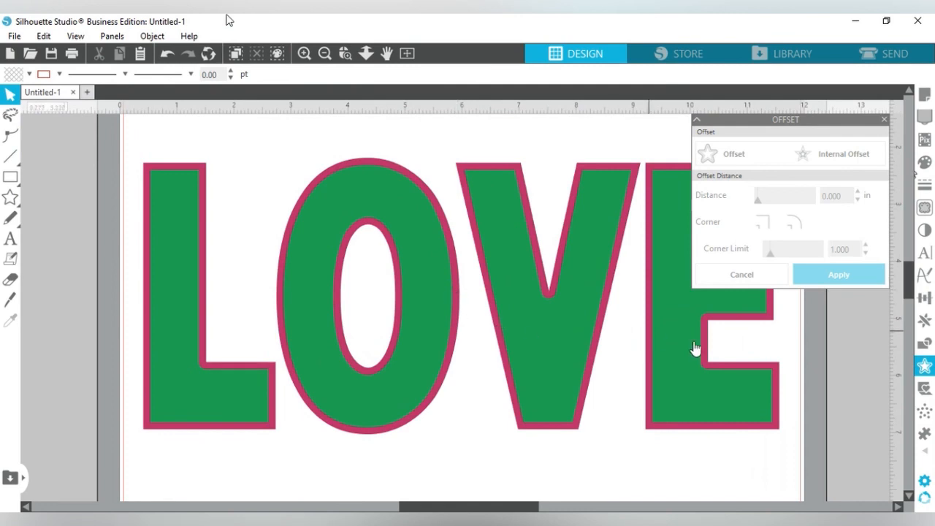
left_click(845, 272)
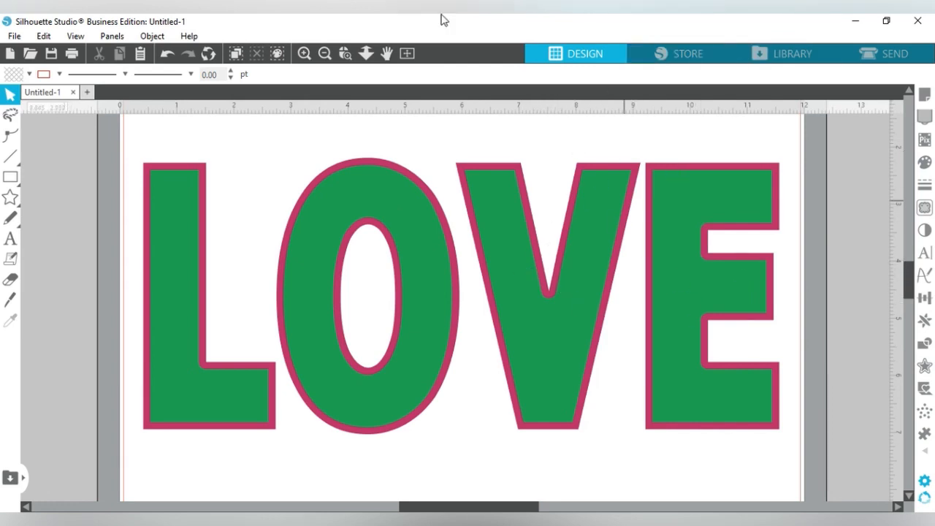
left_click(105, 38)
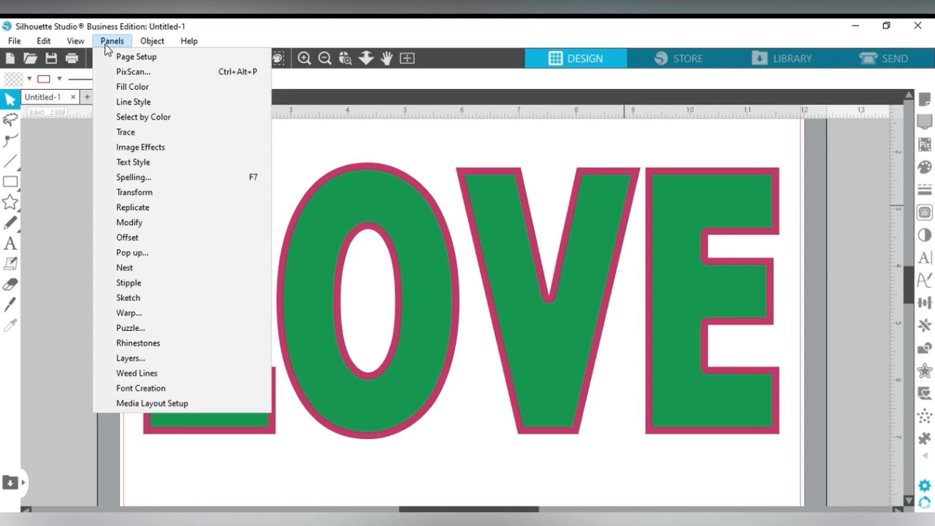
left_click(138, 343)
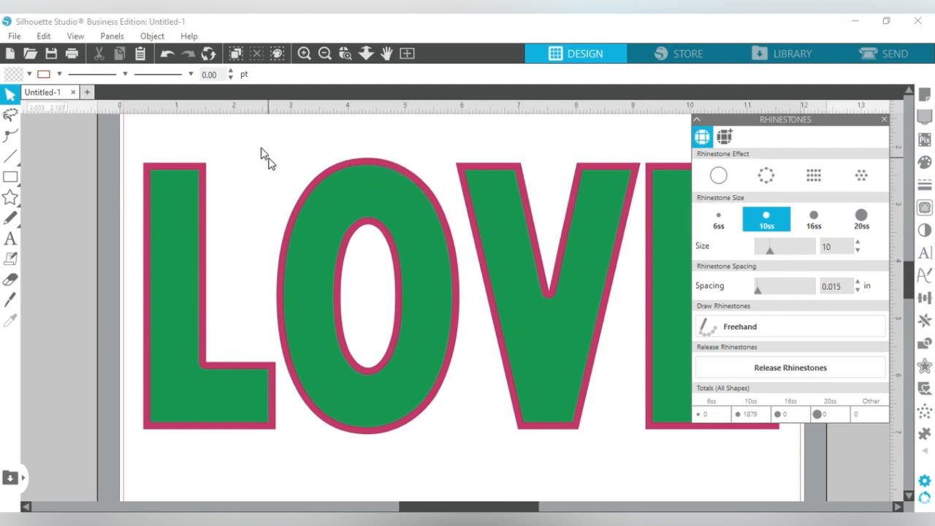
- Apply the edge rhinestone effect to the outer pink LOVE letters with 10ss stones and 0.015 in spacing
left_click(202, 173)
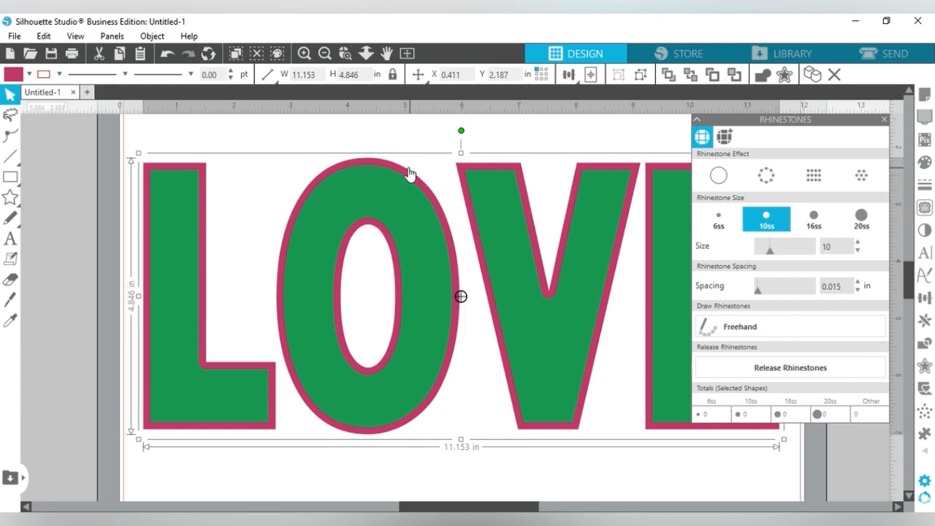
left_click(767, 181)
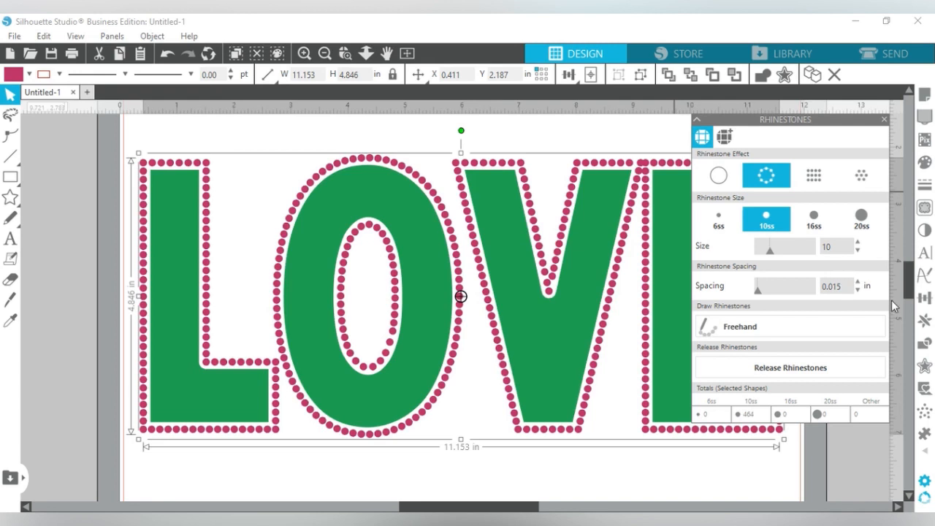
left_click(844, 284)
double_click(837, 285)
left_click(696, 119)
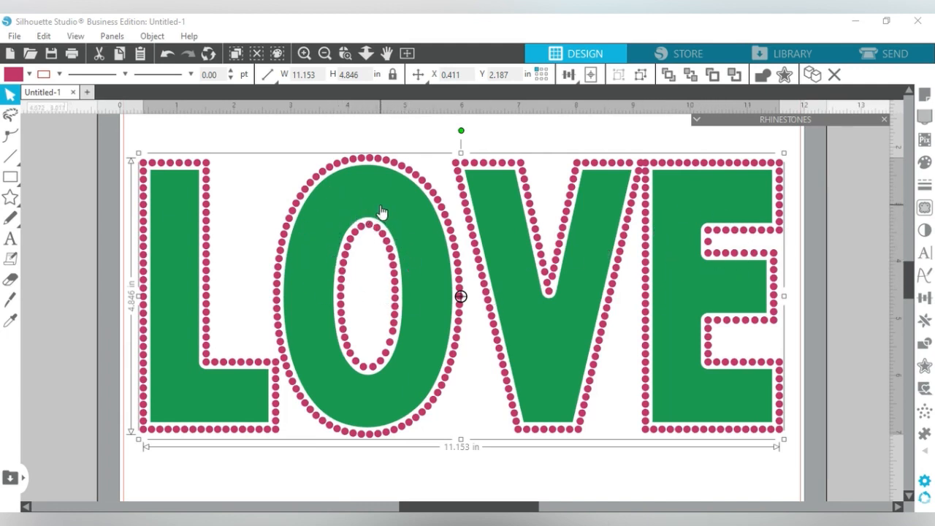
left_click(697, 119)
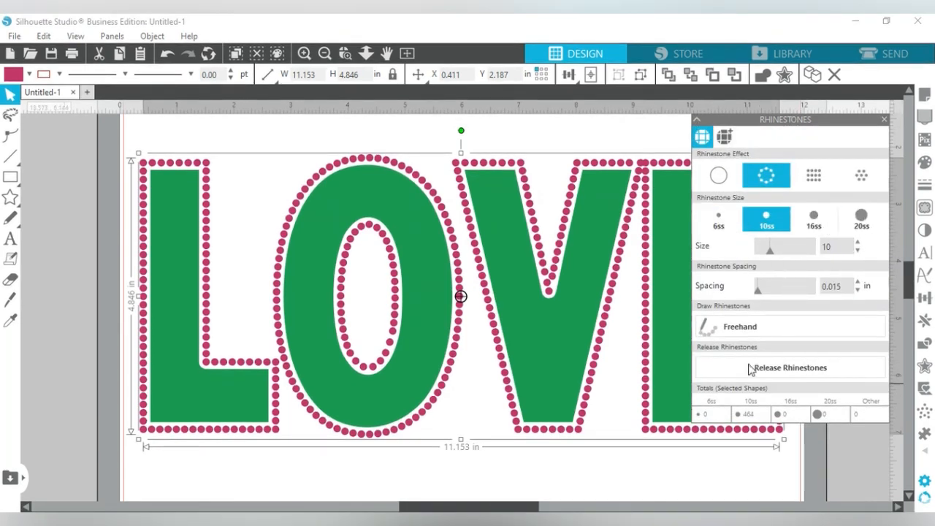
- Apply the linear fill rhinestone effect with 10ss stones to the green inset LOVE letters
left_click(724, 209)
left_click(719, 322)
left_click(517, 302)
left_click(517, 302)
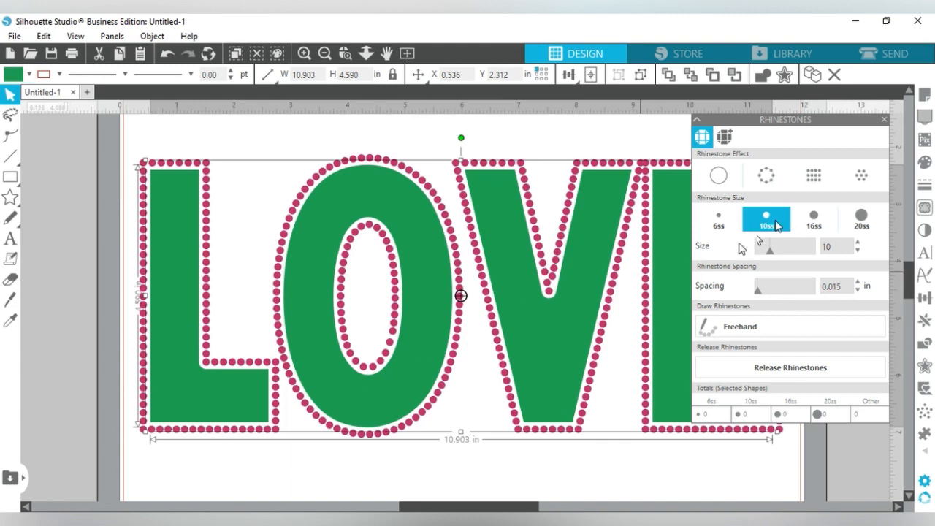
left_click(826, 188)
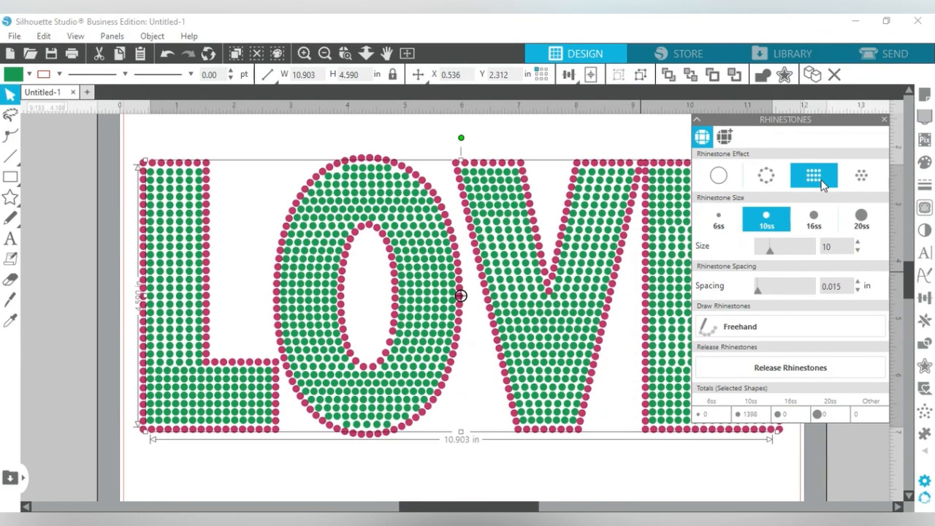
left_click(699, 119)
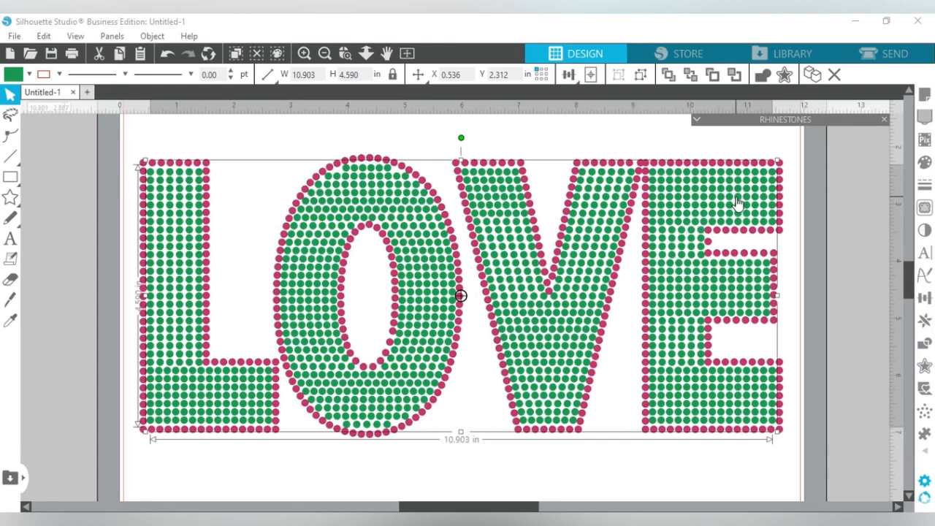
- Try the radial fill rhinestone effect on the green inset letters
left_click(697, 120)
left_click(870, 178)
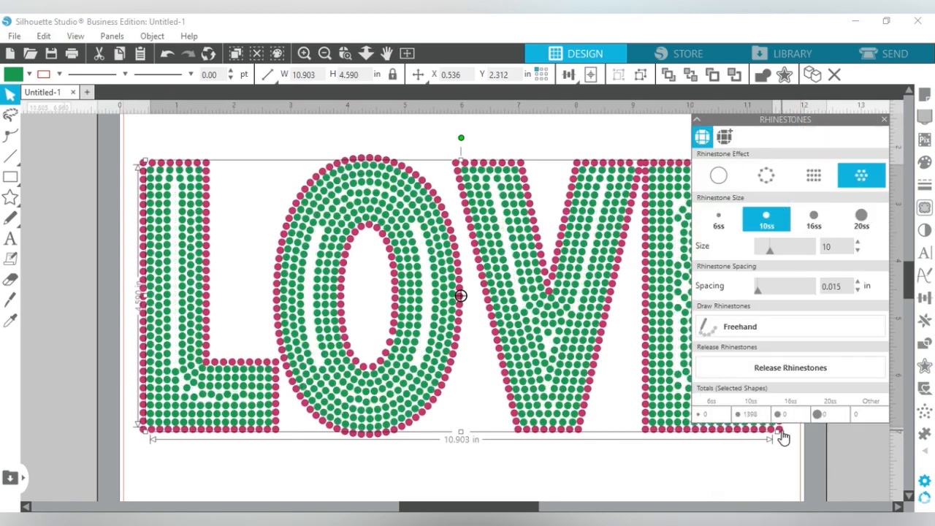
left_click(696, 119)
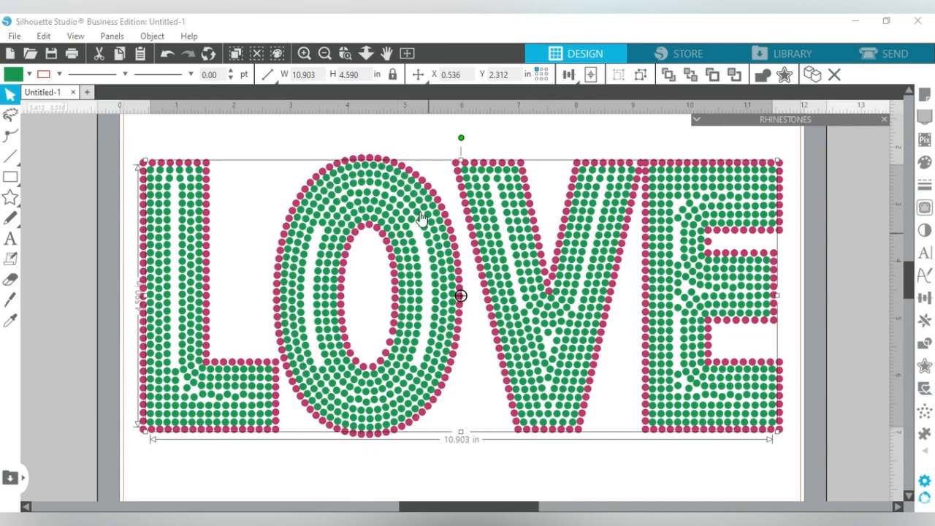
left_click(696, 132)
left_click(696, 120)
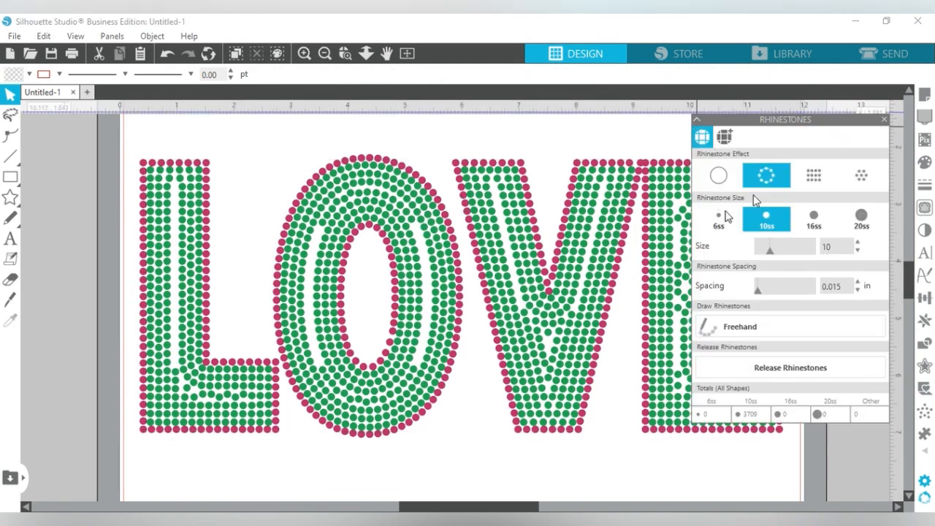
- Switch the green inset letters back to the linear fill rhinestone effect
left_click(434, 274)
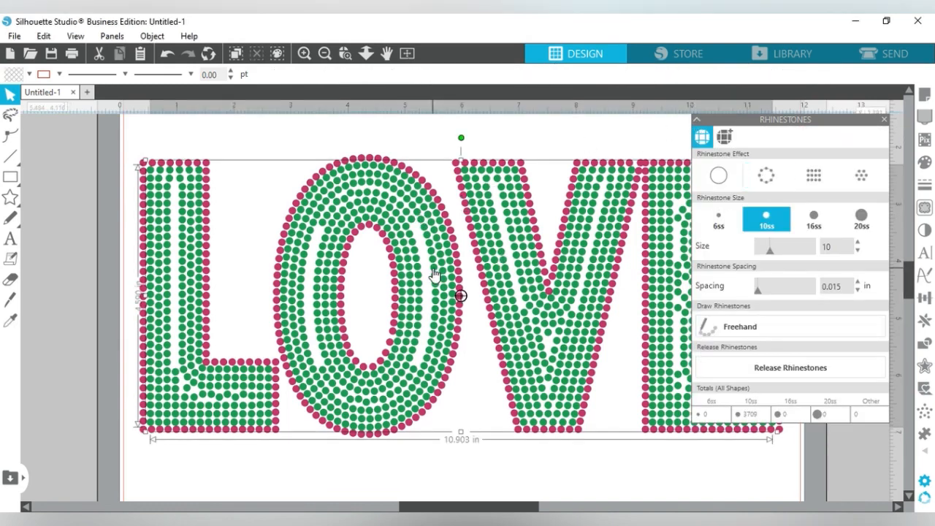
left_click(814, 175)
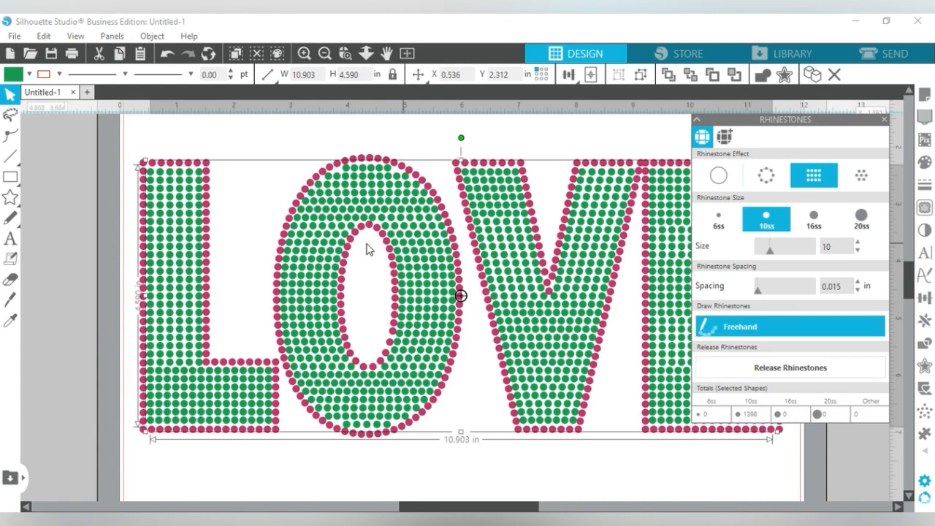
left_click(696, 120)
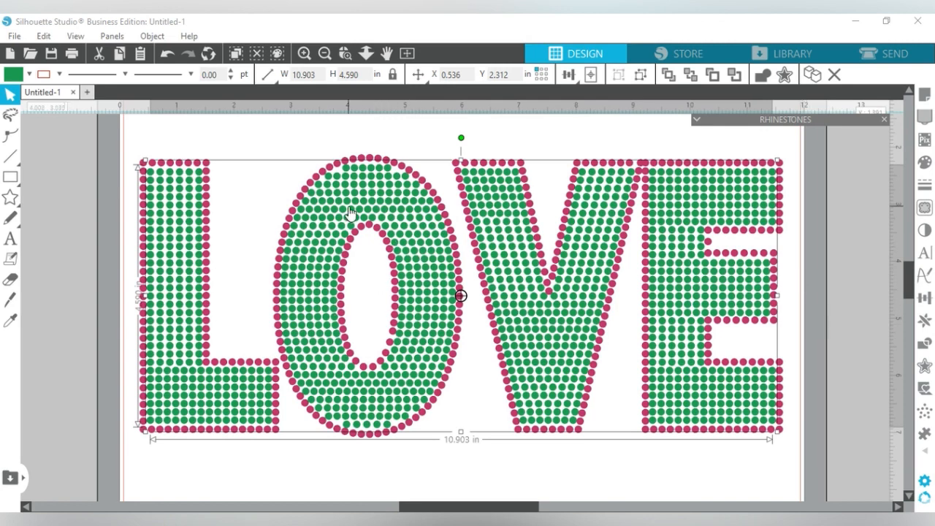
left_click(444, 484)
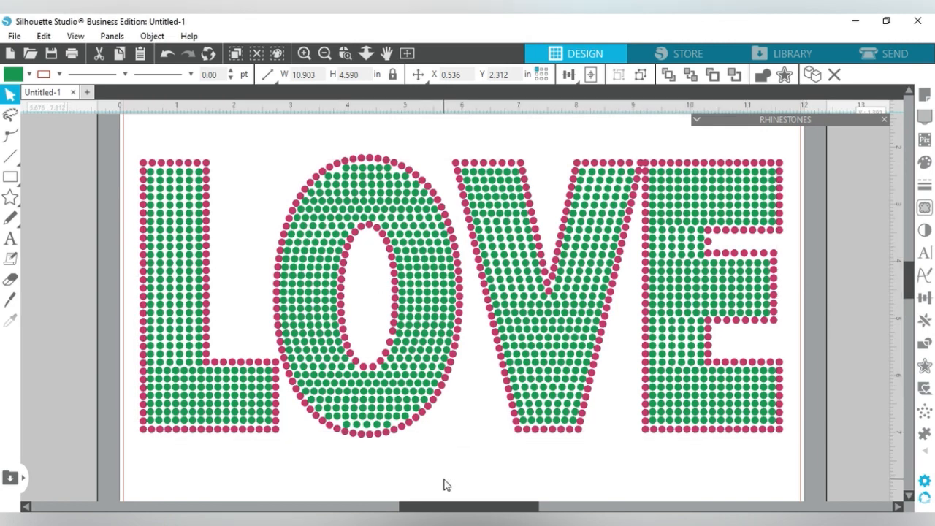
- Ungroup the pink rhinestone outline into separate letters
left_click(396, 168)
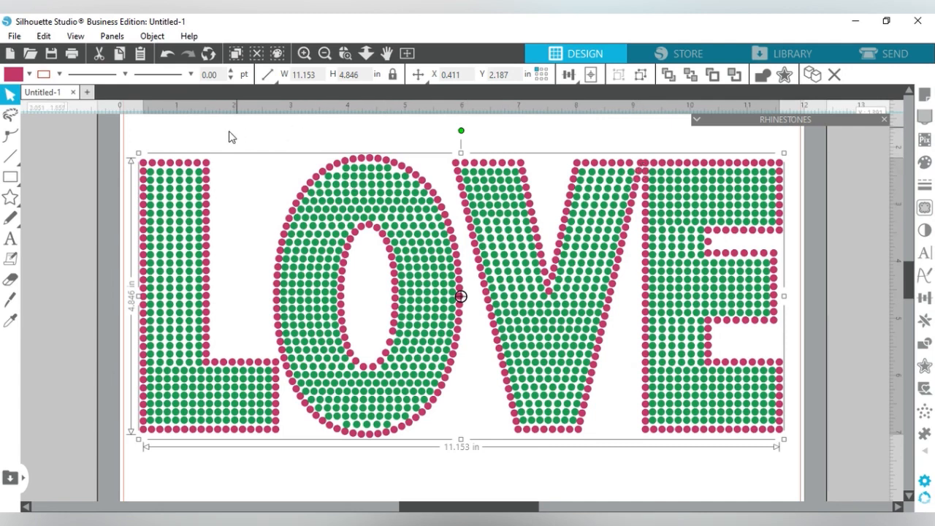
left_click(149, 36)
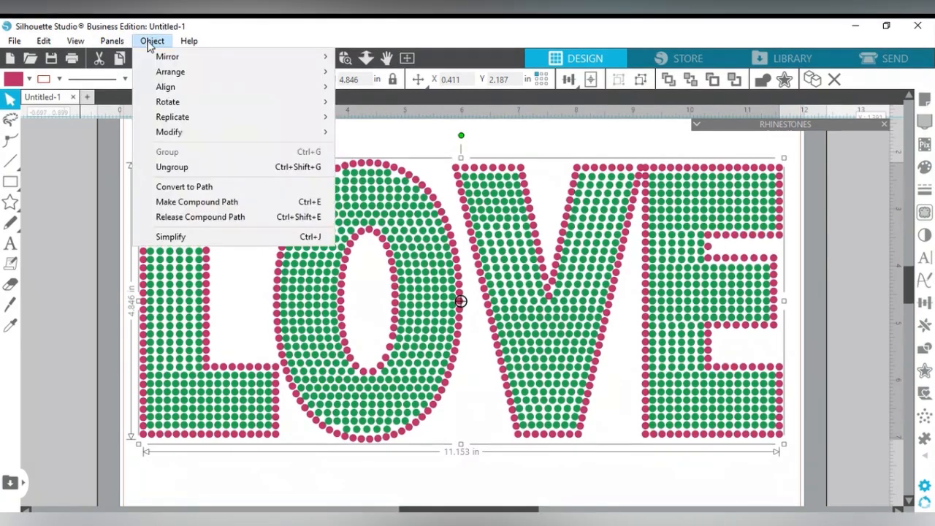
left_click(172, 167)
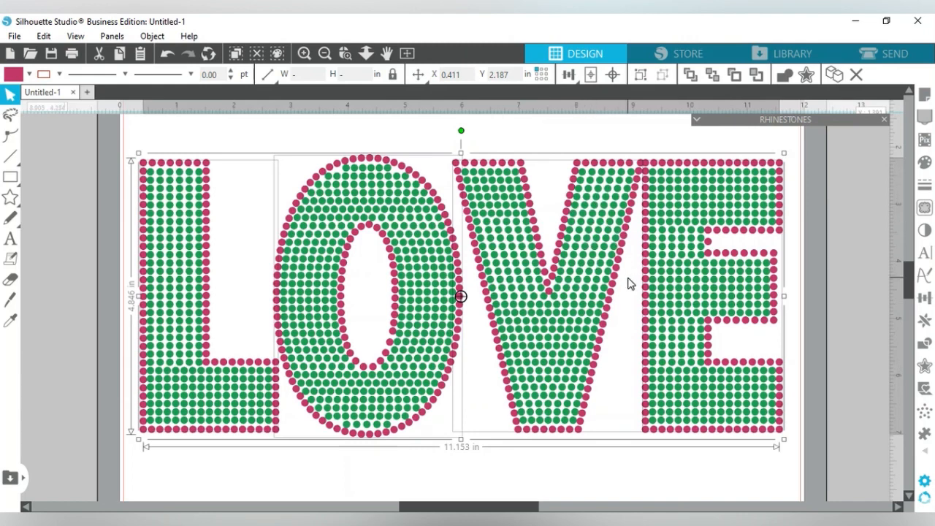
left_click(629, 484)
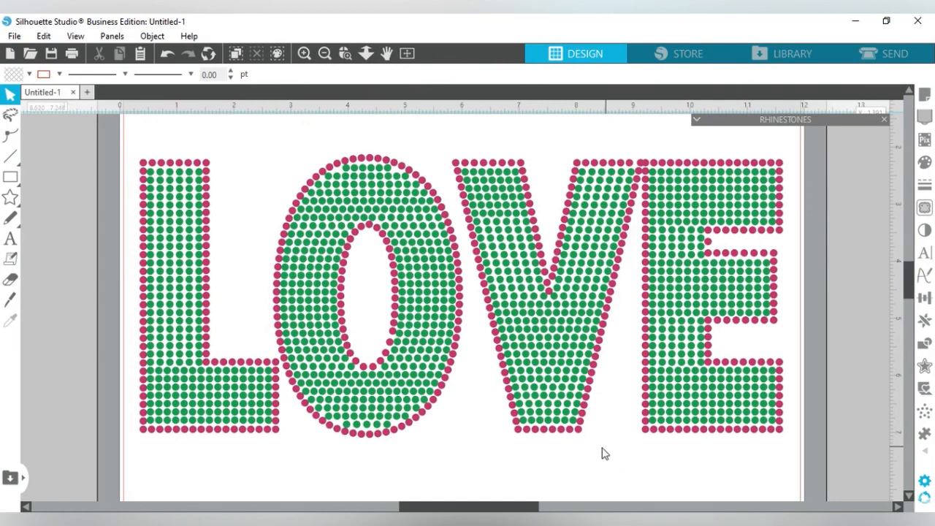
- Nudge the pink V outline left to X 5.829 in, away from the E
left_click_drag(606, 446, 557, 247)
left_click(632, 171)
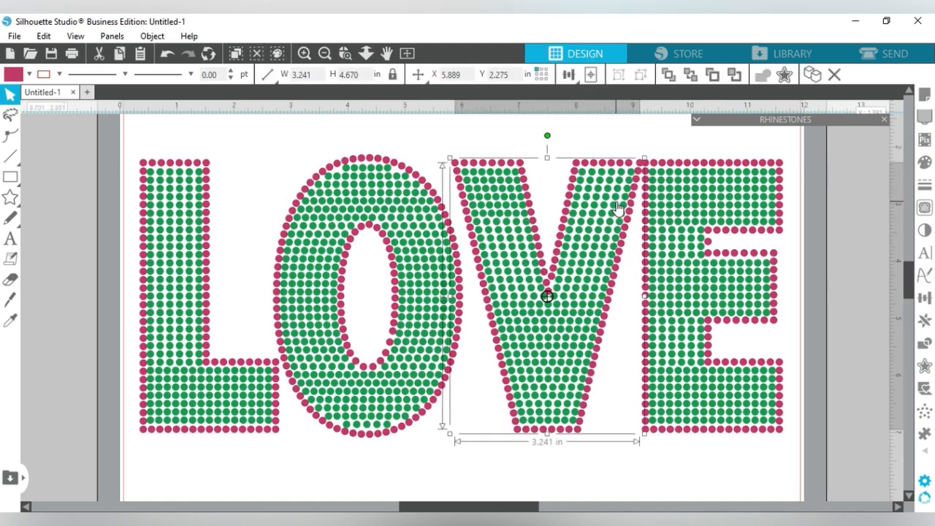
key("Left")
key("Left")
key("Left")
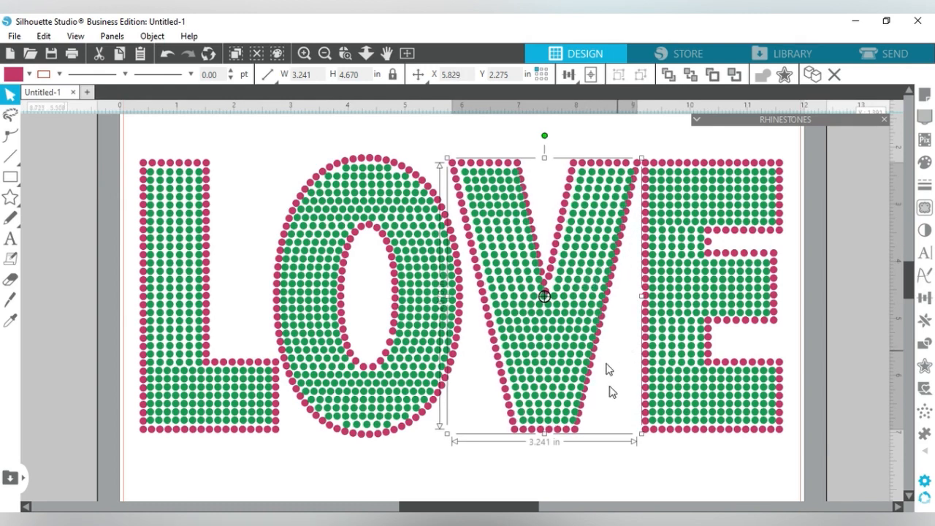
left_click(655, 501)
- Ungroup the green rhinestone fill into separate letters
key("ctrl+a")
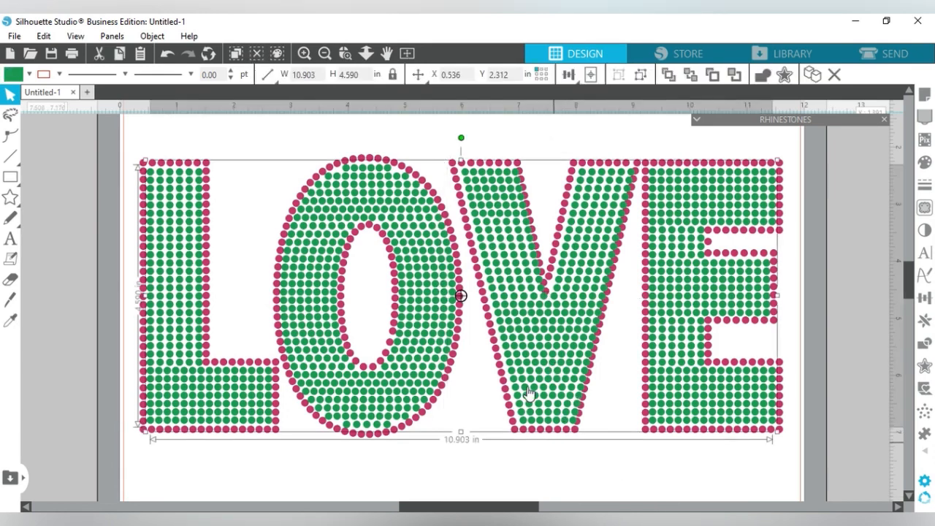
left_click(151, 39)
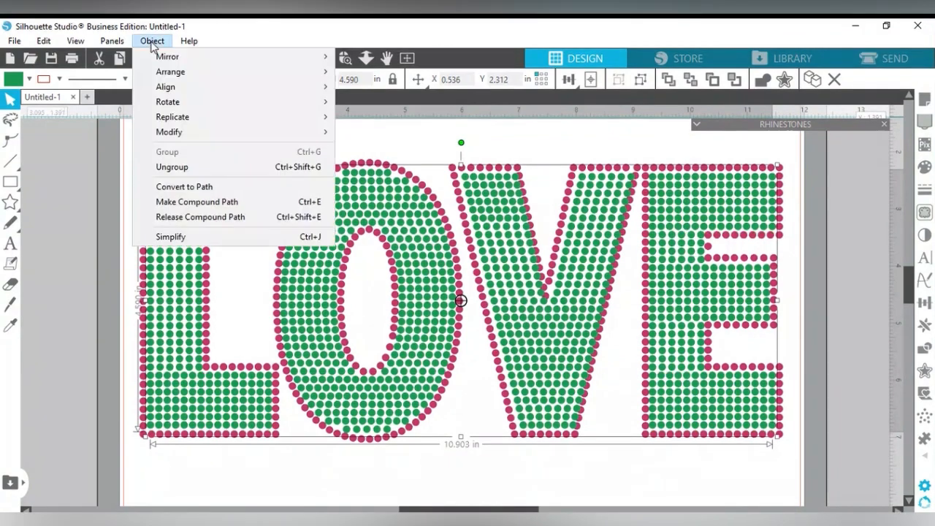
left_click(176, 167)
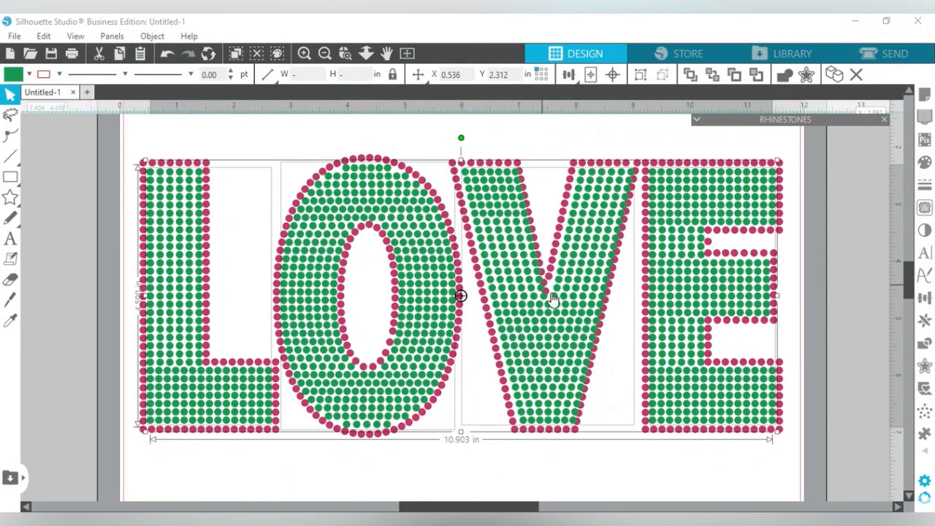
left_click(531, 482)
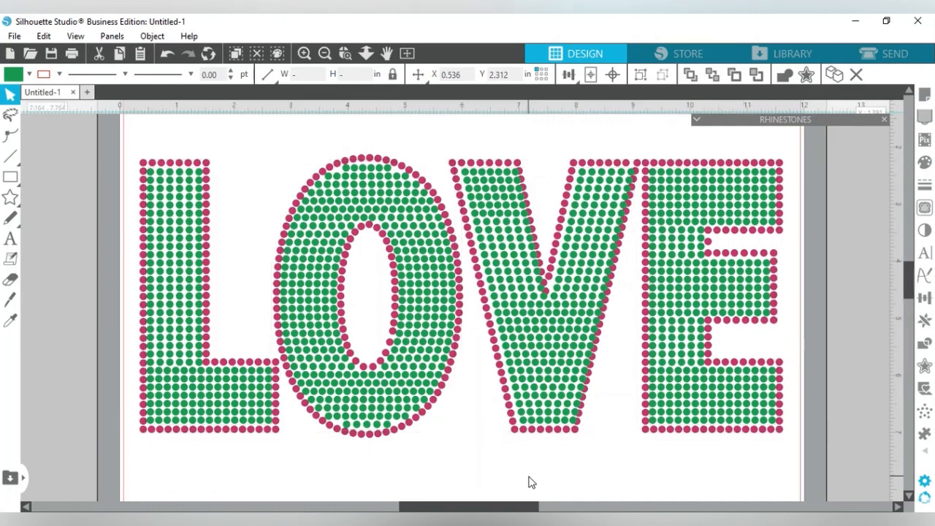
- Nudge the green V fill left to X 5.999 in and shift it slightly up inside the pink V outline
left_click(541, 319)
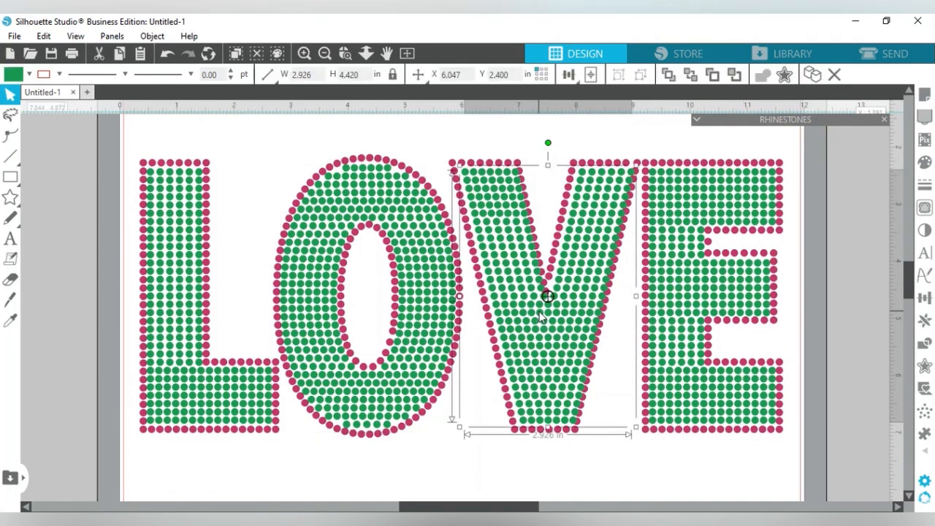
key("Left")
key("Left")
key("Left")
key("Left")
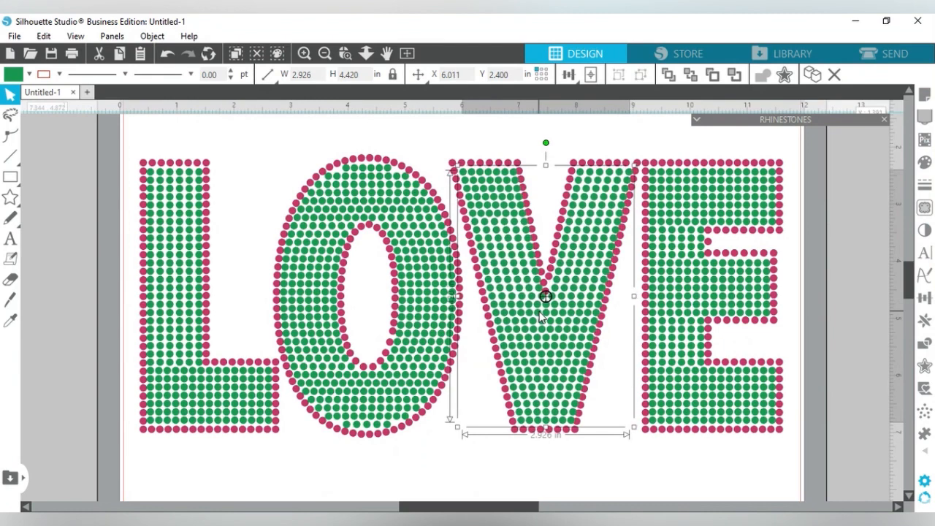
key("Left")
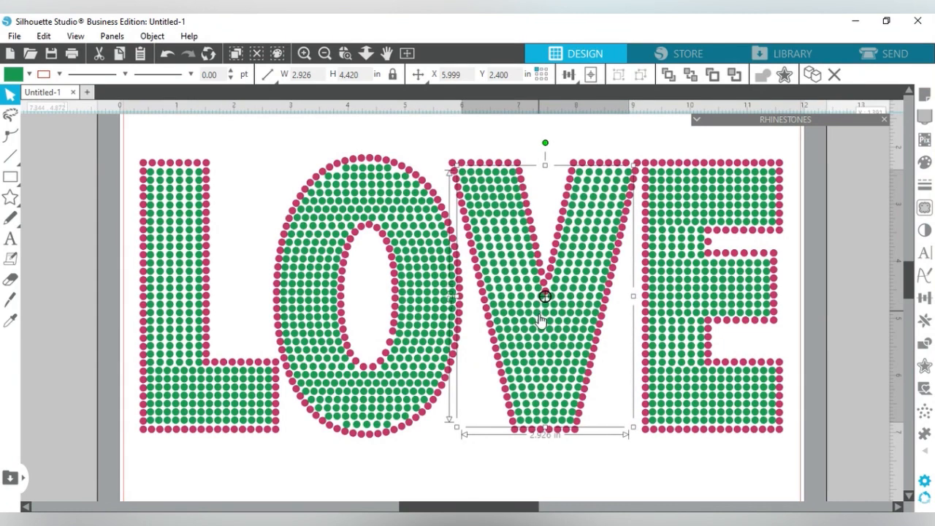
left_click(582, 481)
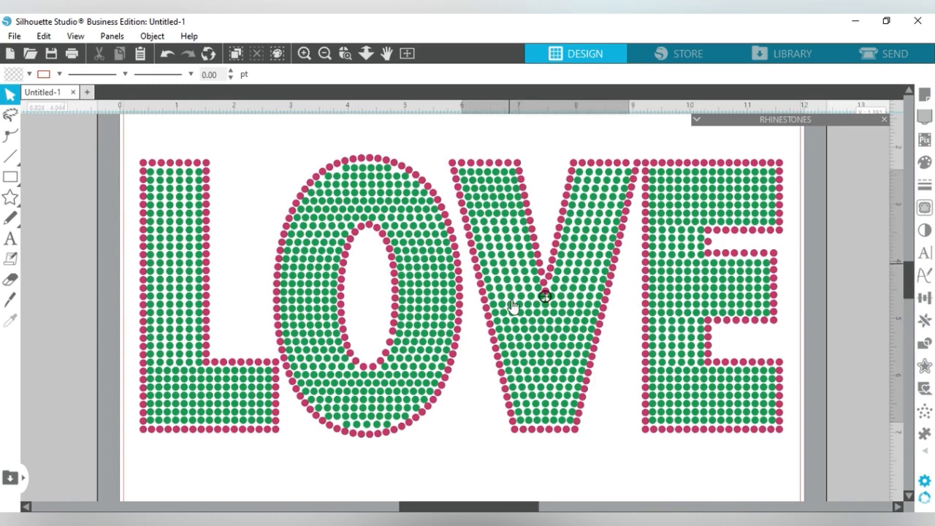
mouse_move(511, 270)
left_mouse_down()
mouse_move(532, 433)
mouse_move(491, 392)
mouse_move(511, 212)
mouse_move(410, 290)
mouse_move(510, 263)
left_mouse_up()
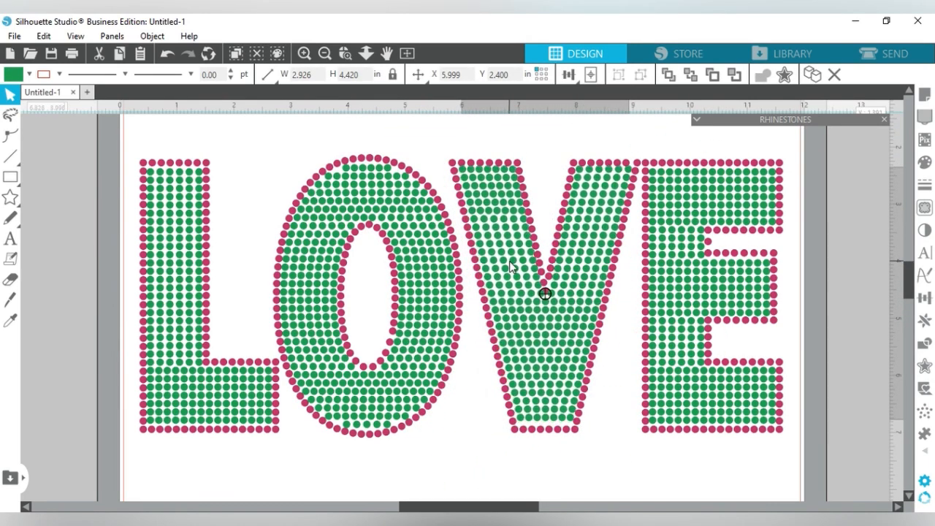
- Try moving the V's green fill and pink outline slightly upward, and undo the moves
mouse_move(506, 407)
left_mouse_down()
mouse_move(501, 423)
mouse_move(465, 344)
mouse_move(540, 373)
mouse_move(511, 391)
mouse_move(509, 410)
mouse_move(510, 400)
left_mouse_up()
left_click(472, 396)
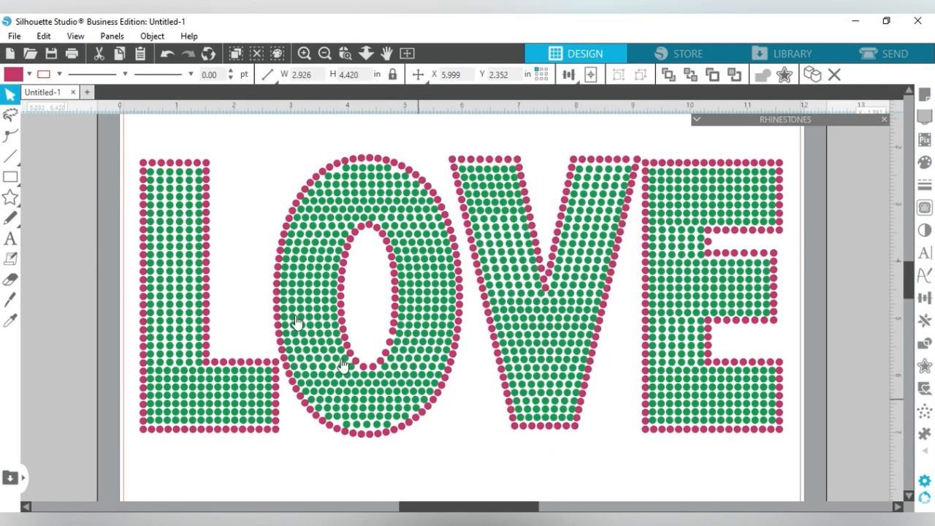
left_click(166, 55)
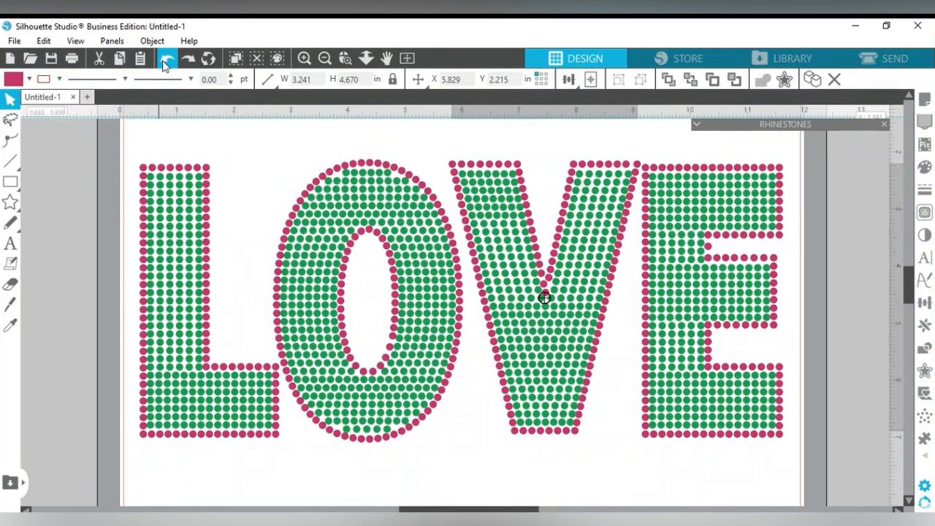
left_click(166, 59)
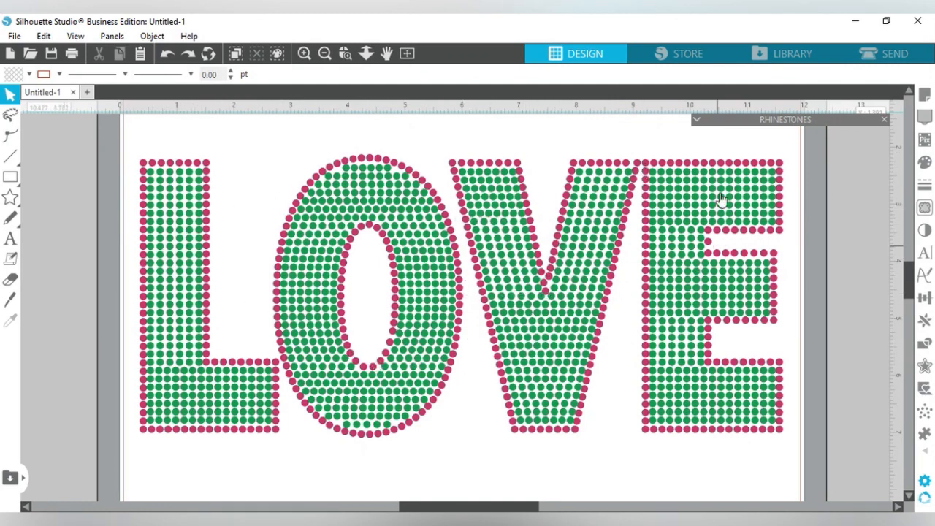
- Group the pink rhinestone outlines of L, O, V and E into one object
left_click(209, 168)
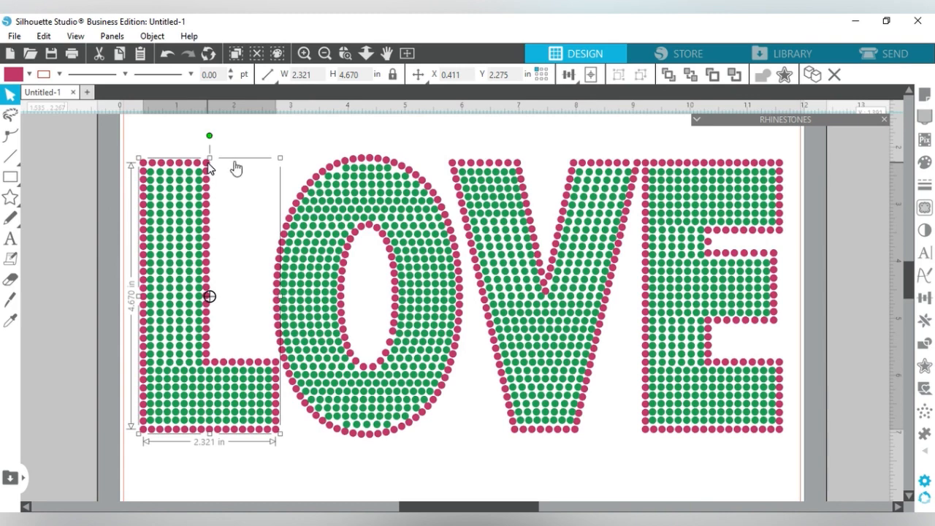
left_click(401, 169, "shift")
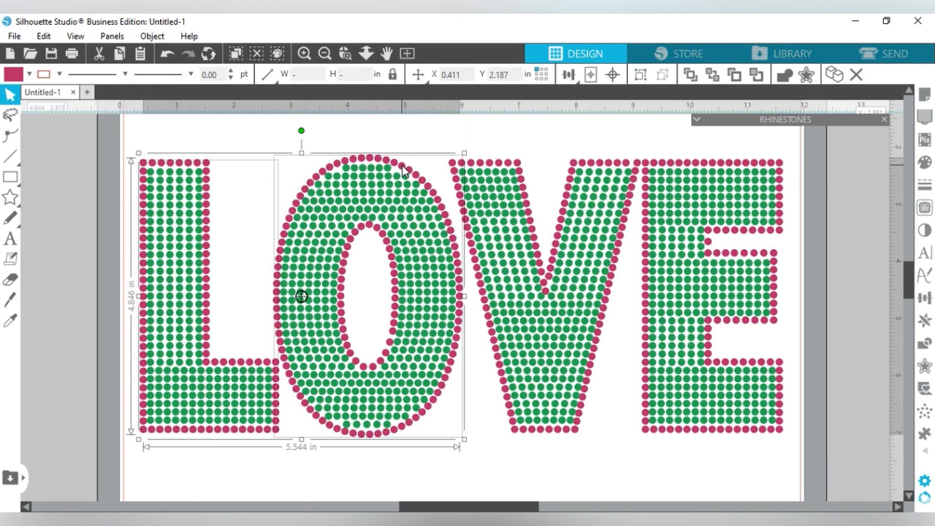
left_click(518, 170, "shift")
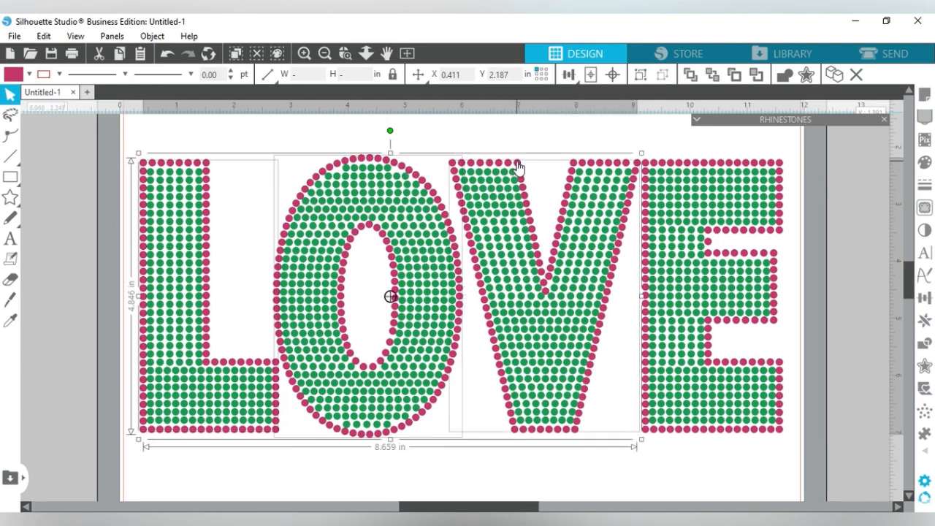
left_click(643, 183, "shift")
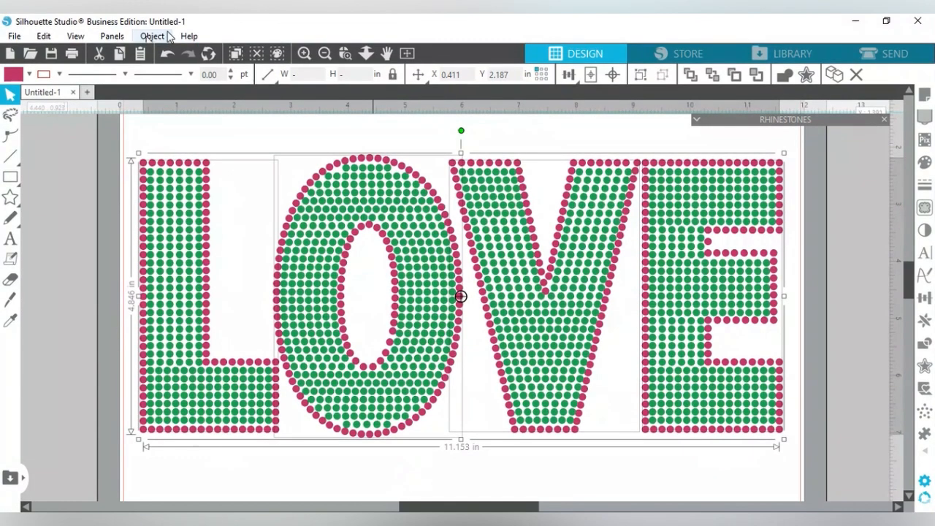
left_click(152, 35)
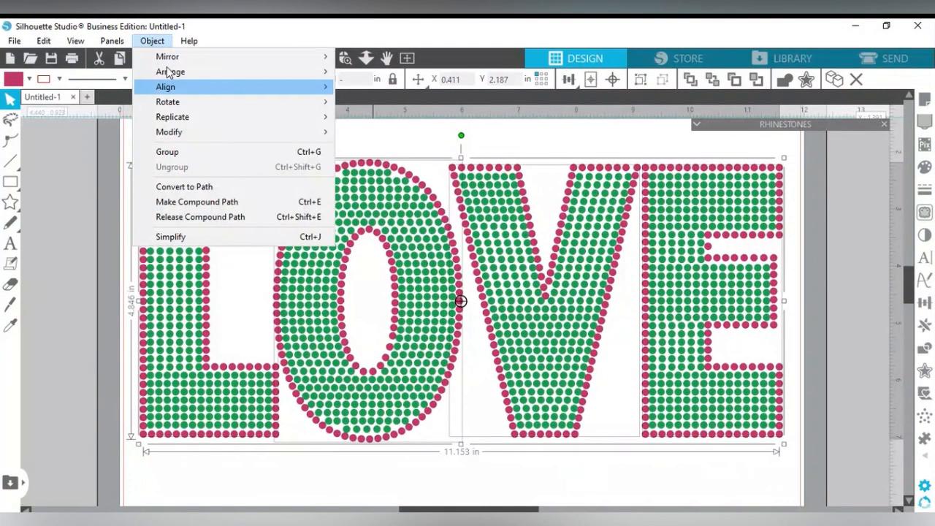
left_click(187, 152)
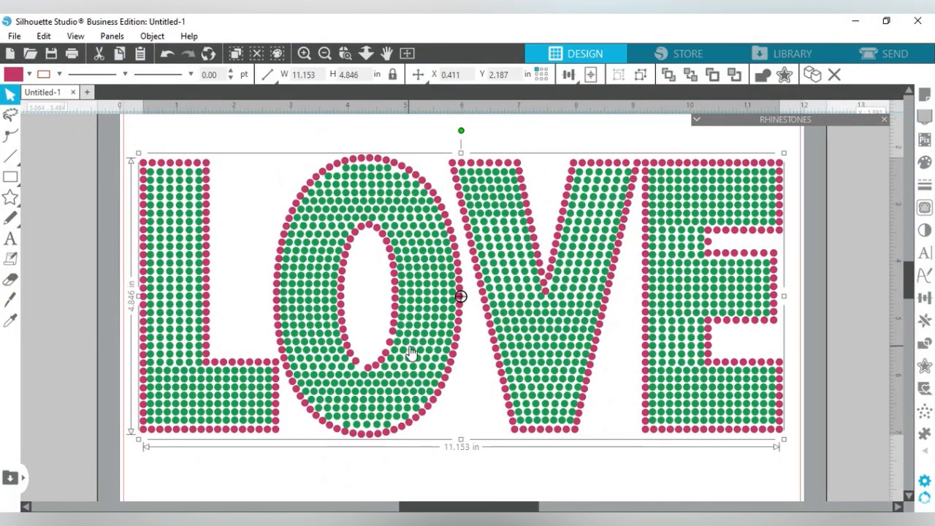
- Group the green rhinestone fills of L, O, V and E into one object
left_click(171, 244)
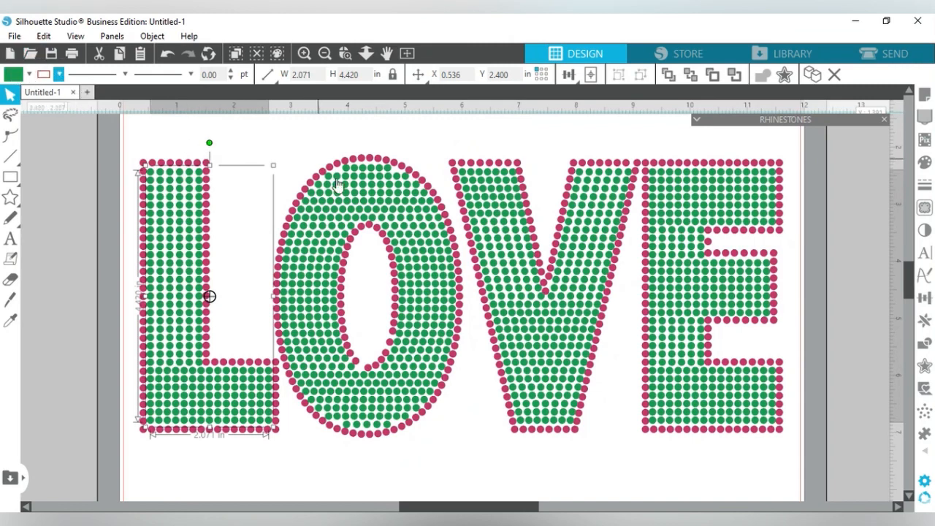
left_click(367, 209, "shift")
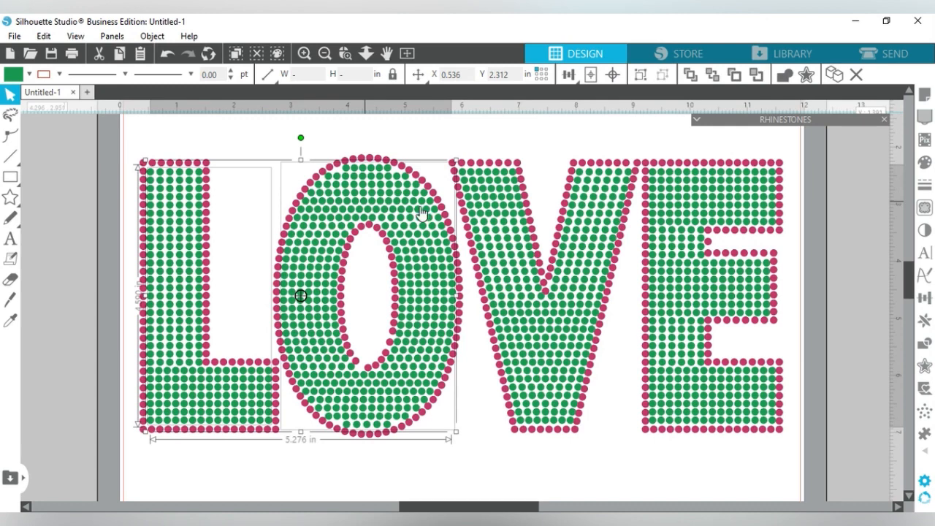
left_click(594, 282, "shift")
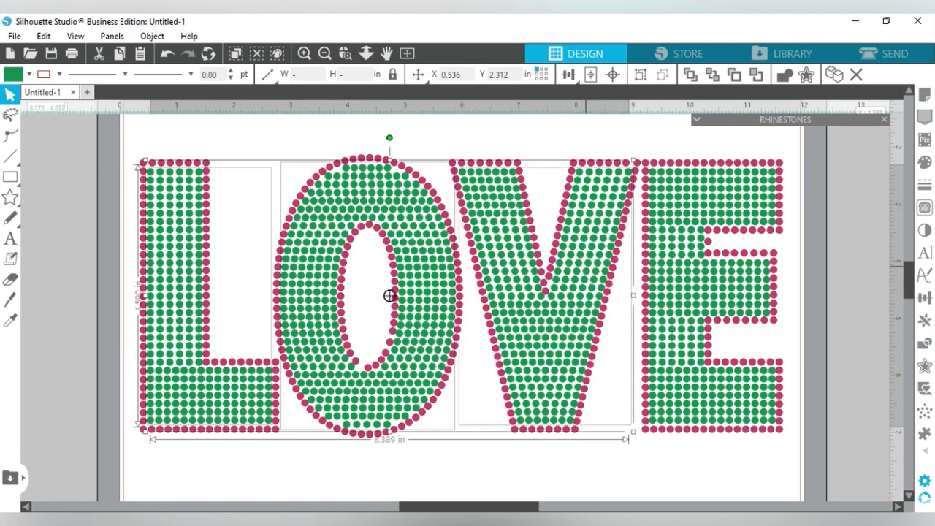
left_click(678, 241, "shift")
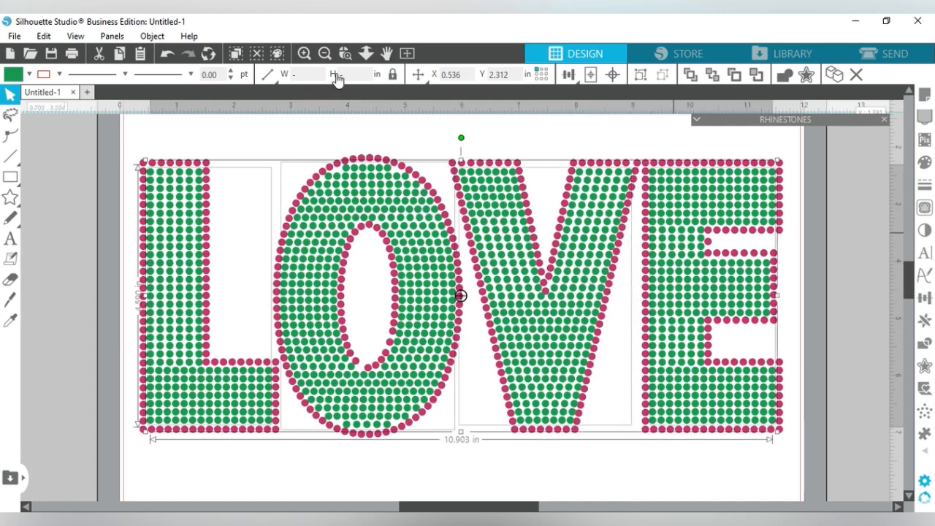
left_click(152, 36)
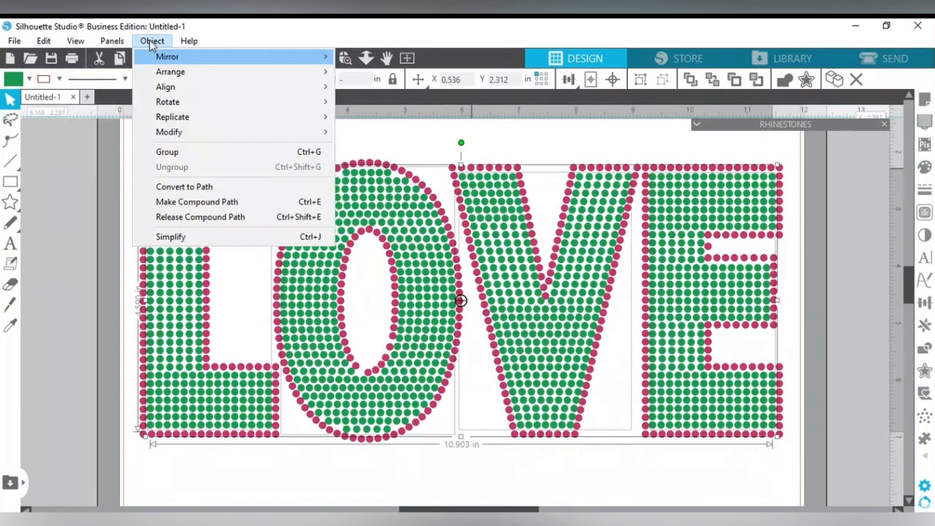
left_click(180, 155)
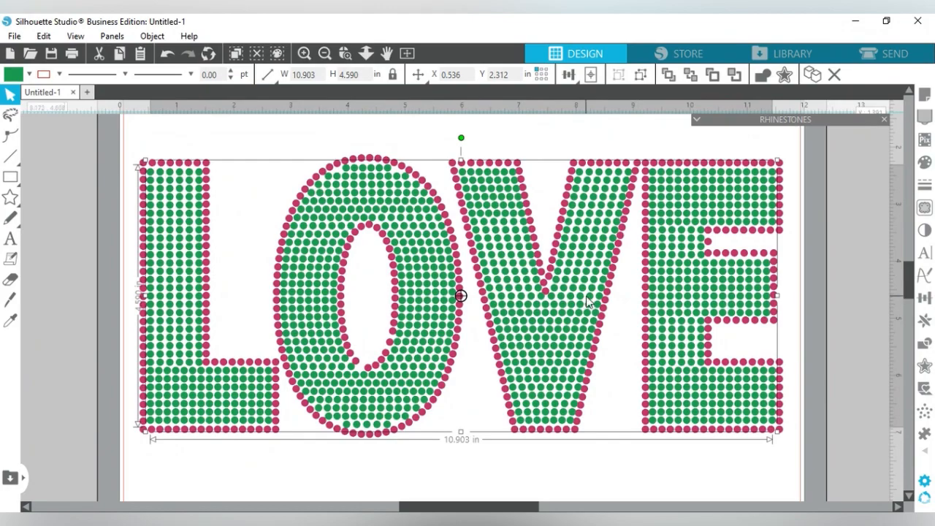
- Nudge the grouped green fill up to Y 2.288 in and inspect its fit against the pink outline up close
mouse_move(587, 301)
left_mouse_down()
mouse_move(574, 342)
mouse_move(666, 452)
mouse_move(530, 332)
mouse_move(603, 415)
mouse_move(506, 234)
mouse_move(555, 292)
mouse_move(586, 295)
left_mouse_up()
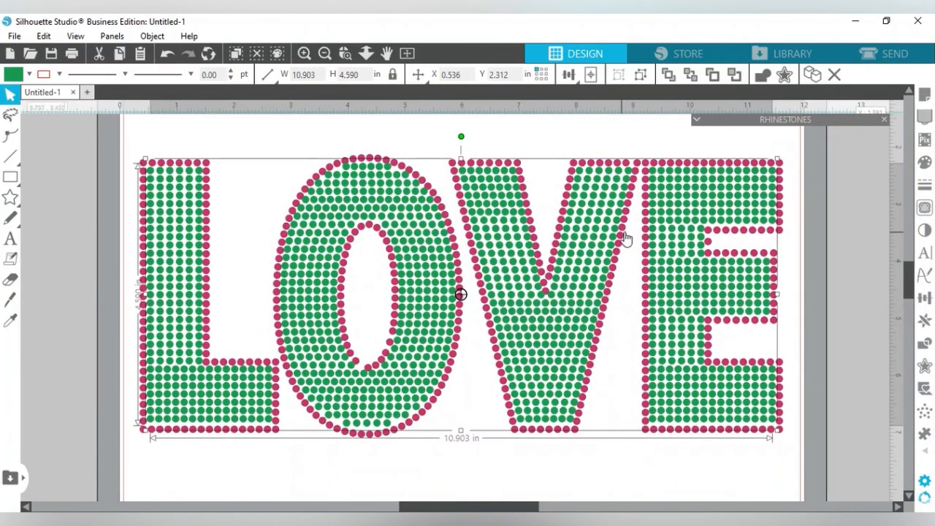
left_click(777, 234)
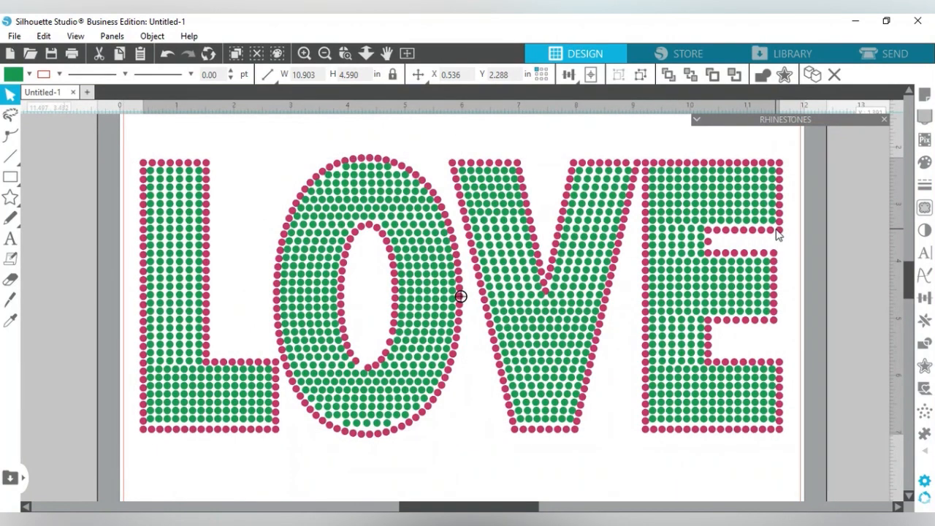
left_click(777, 233)
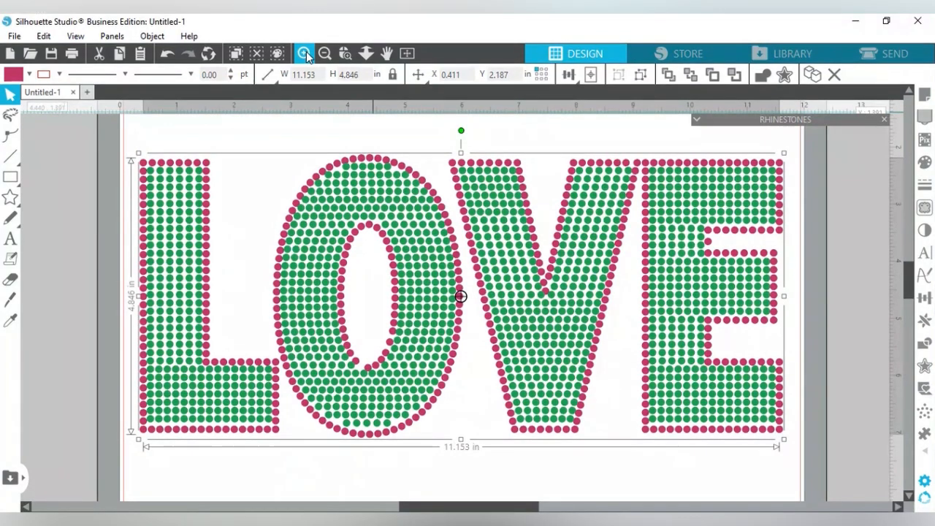
left_click(305, 58)
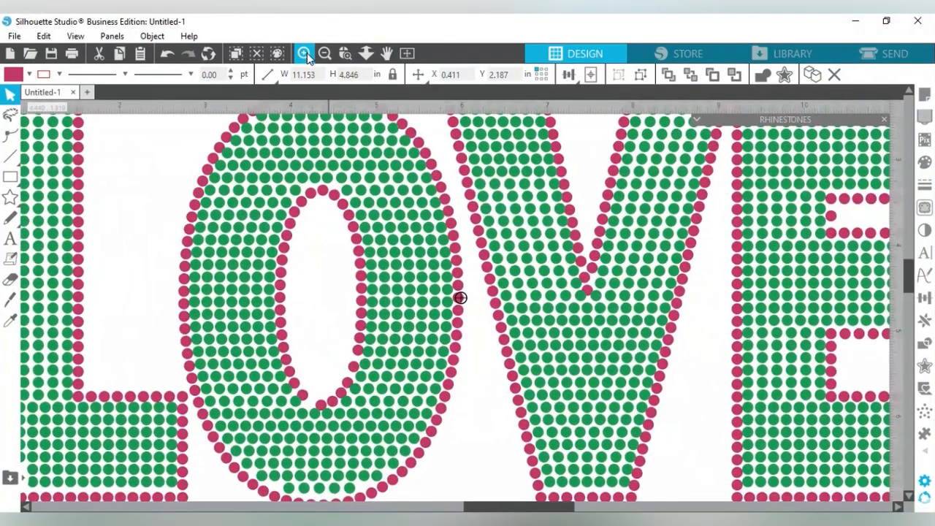
left_click(325, 56)
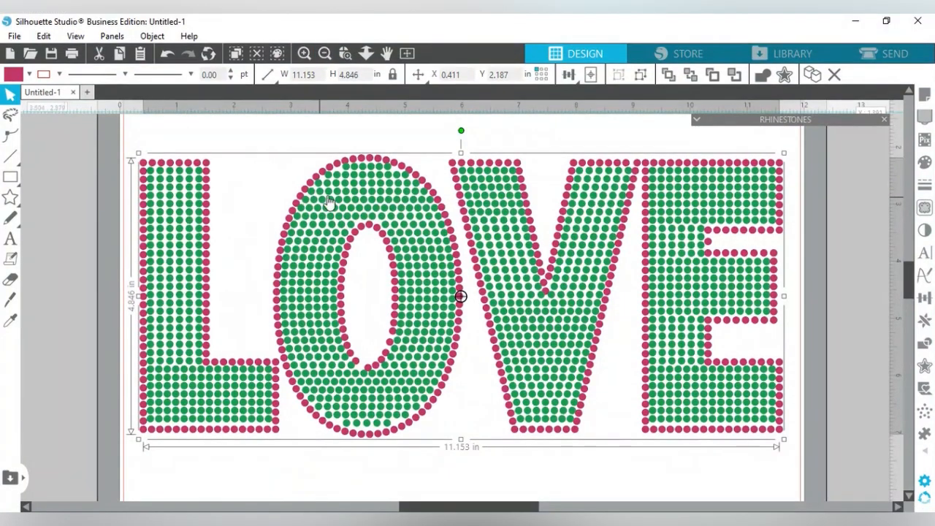
- Reposition the grouped green fill inside the pink outline at X 0.548 in, Y 2.312 in, and leave it deselected
left_click(334, 200)
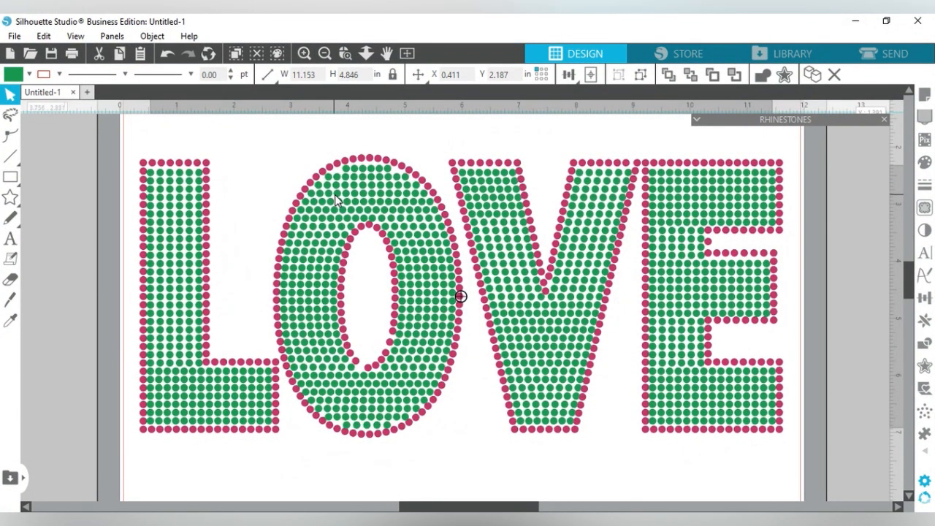
left_click(336, 197)
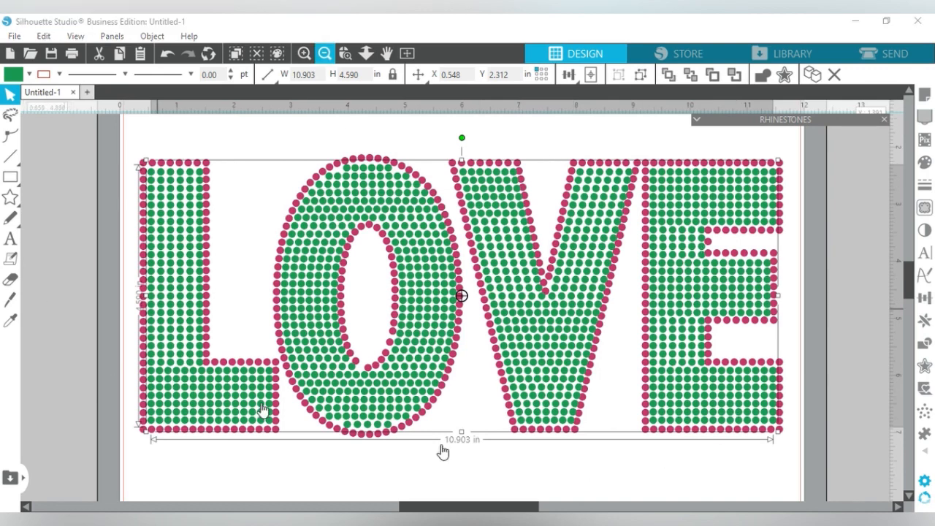
left_click(857, 318)
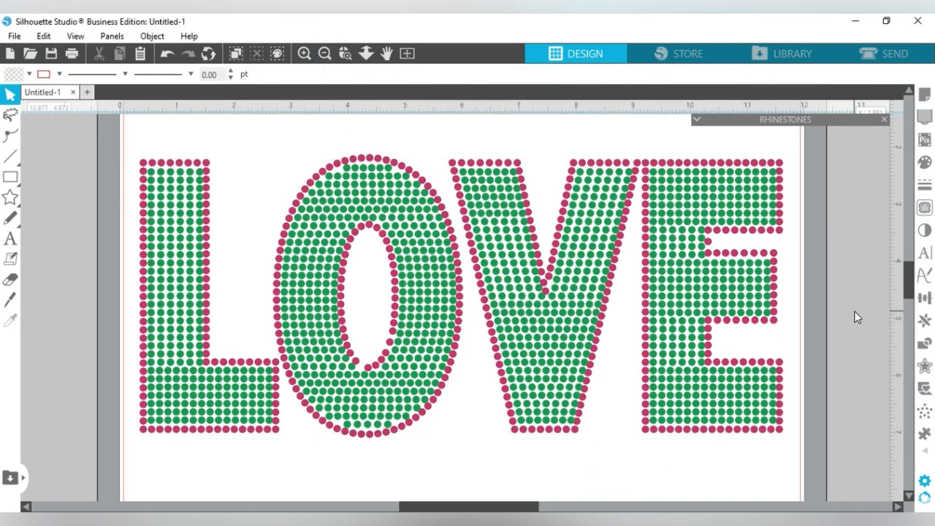
left_click(593, 247)
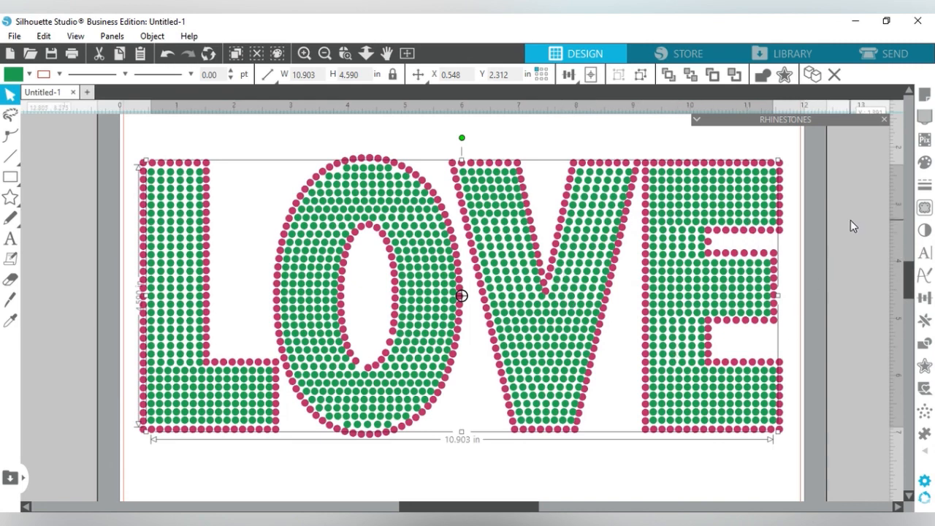
left_click(816, 254)
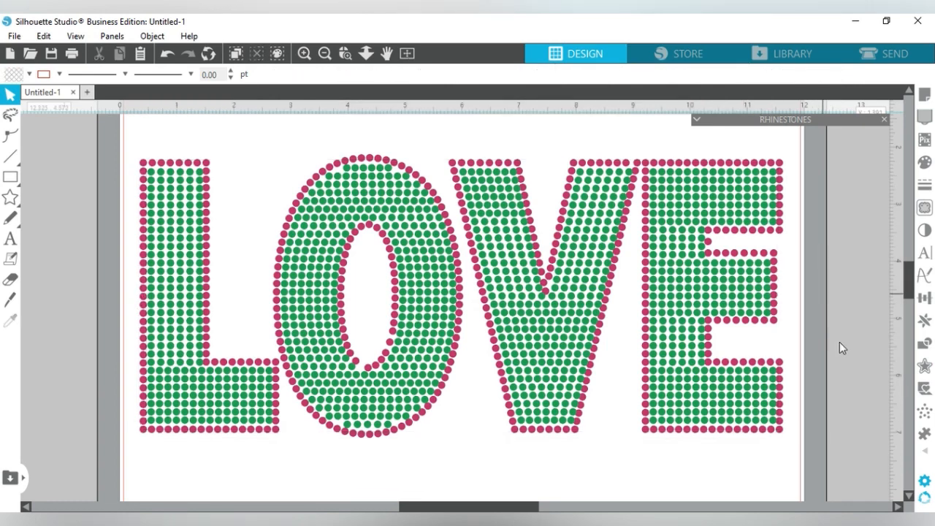